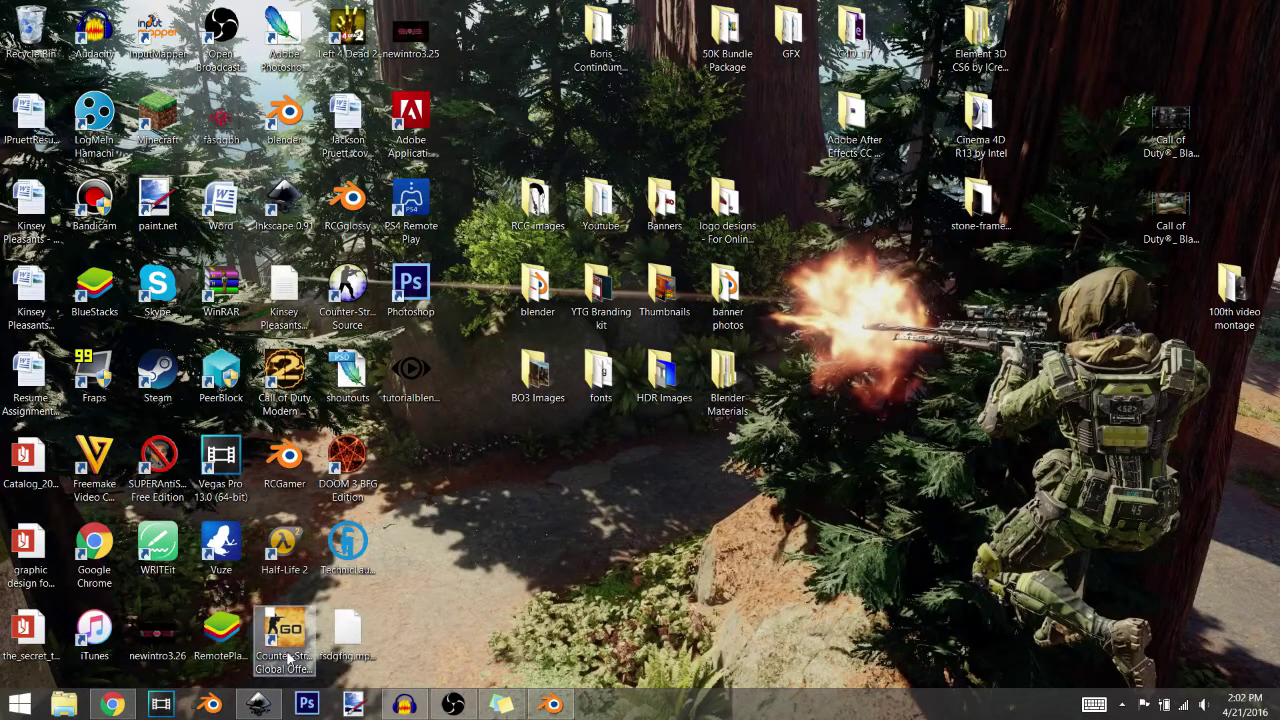
Restore the Chrome window showing the Google homepage from the taskbar
{"action": "mouse_move", "coordinate": [124, 708]}
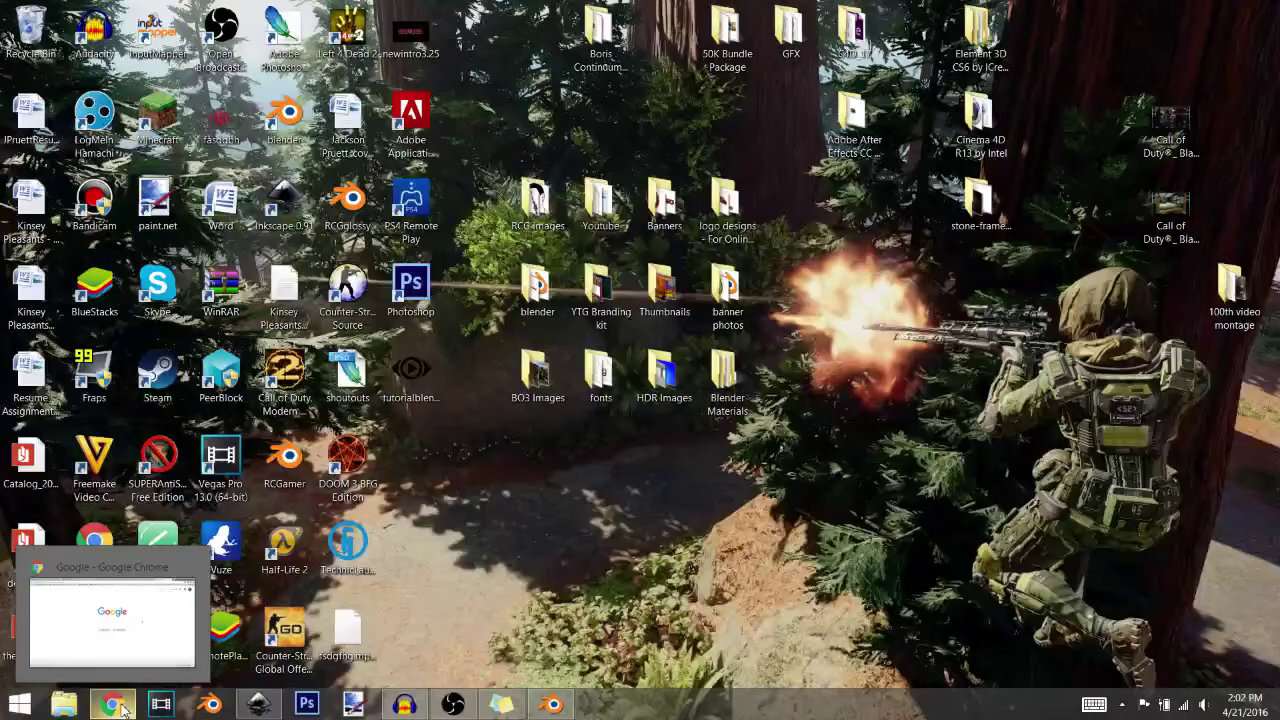
{"action": "left_click", "coordinate": [123, 707]}
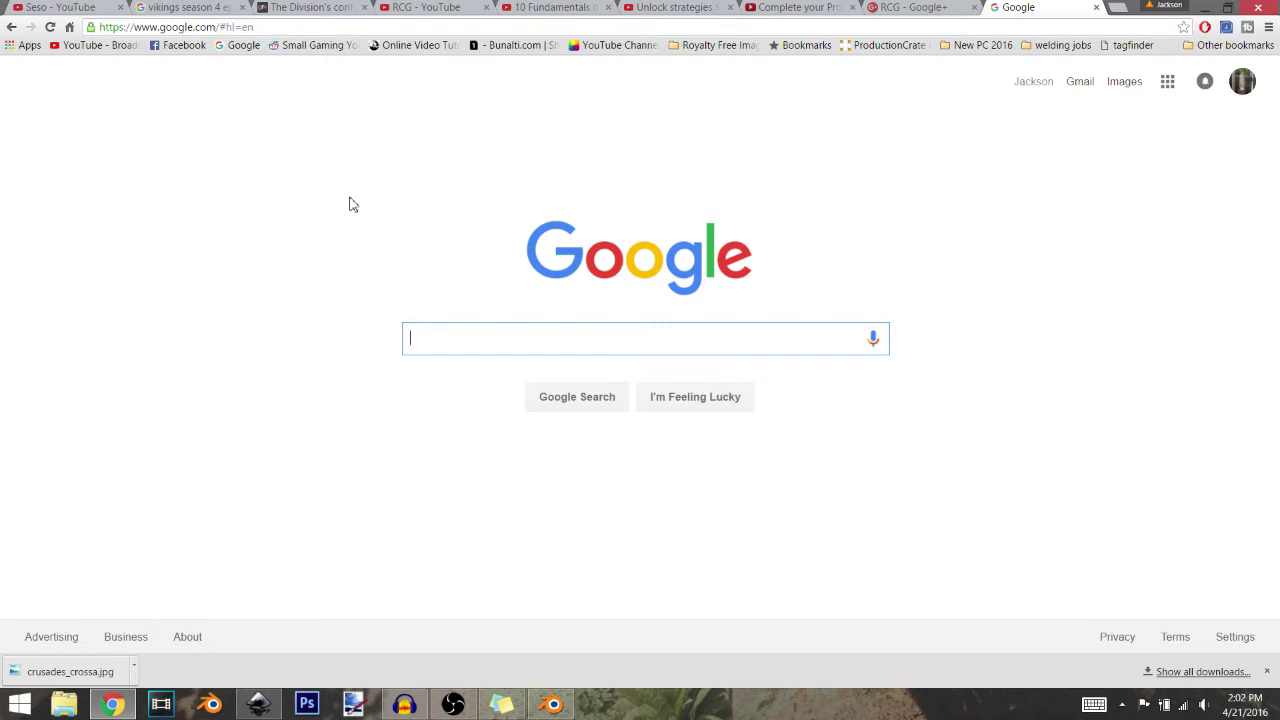
Search Google Images for 'cross of jerusalem' and open the full-size black cross image
{"action": "type", "text": "cros"}
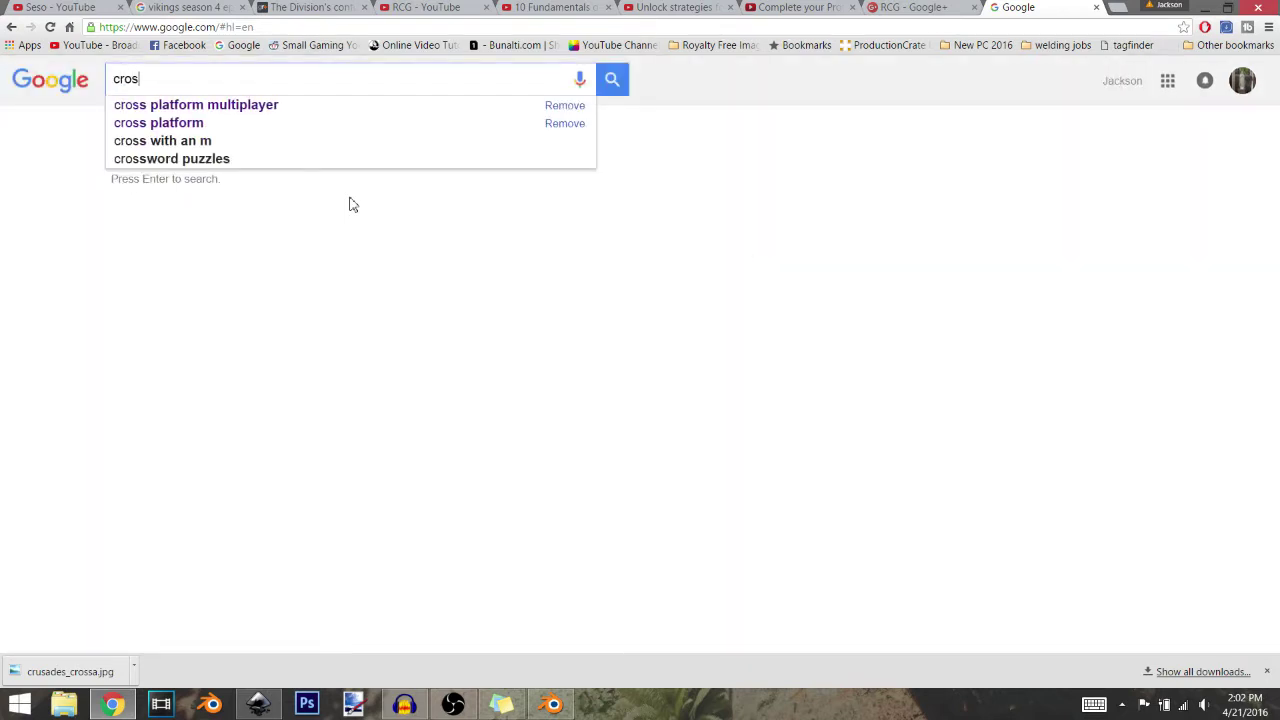
{"action": "type", "text": "s of jer"}
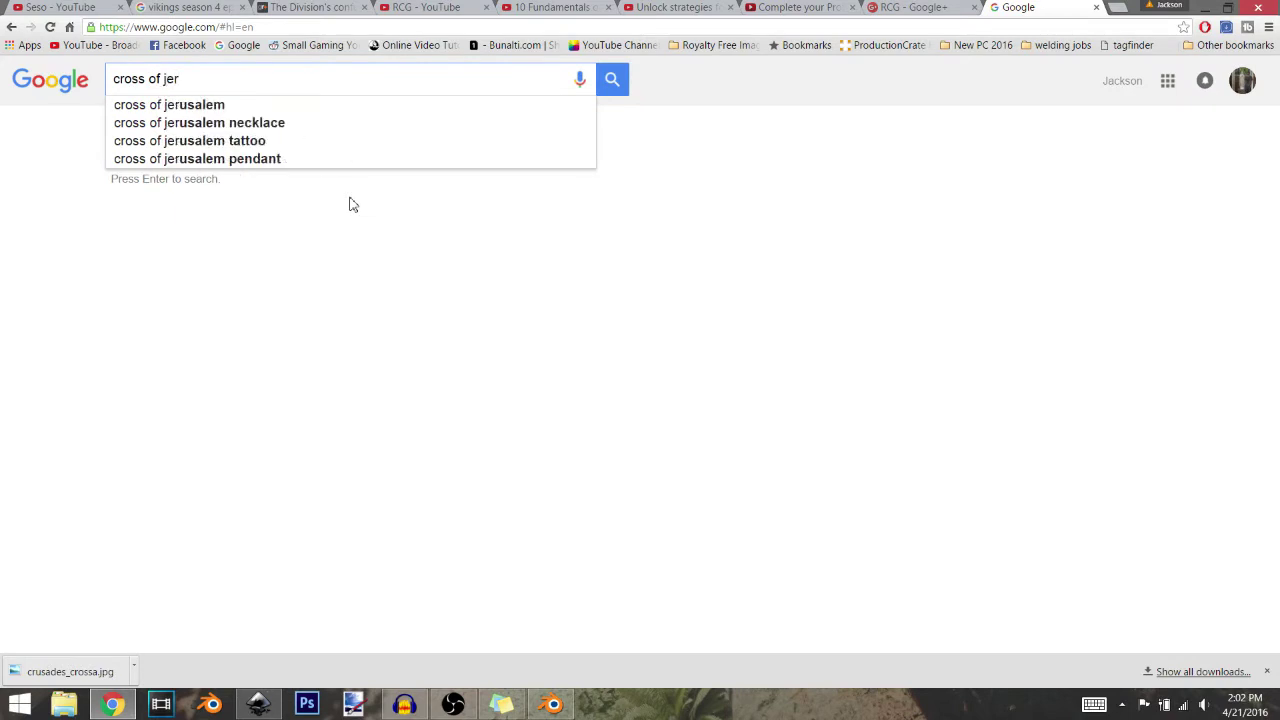
{"action": "key", "text": "Down"}
{"action": "key", "text": "Return"}
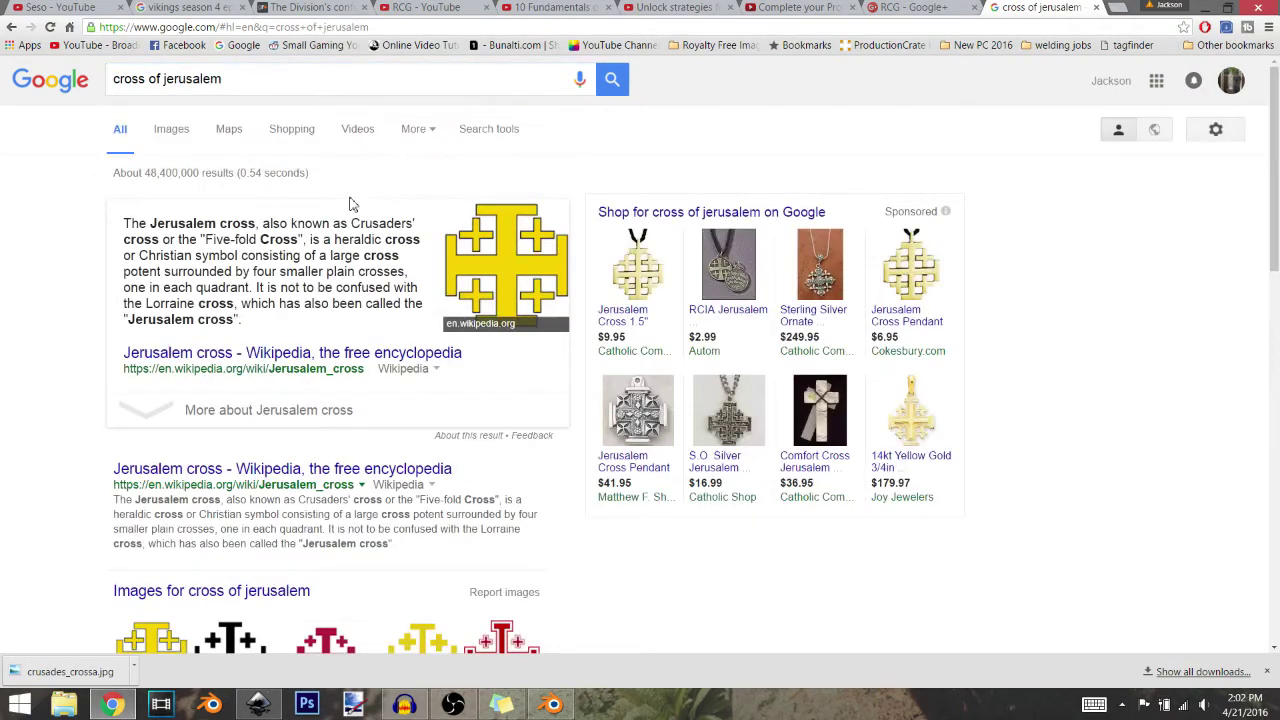
{"action": "left_click", "coordinate": [172, 130]}
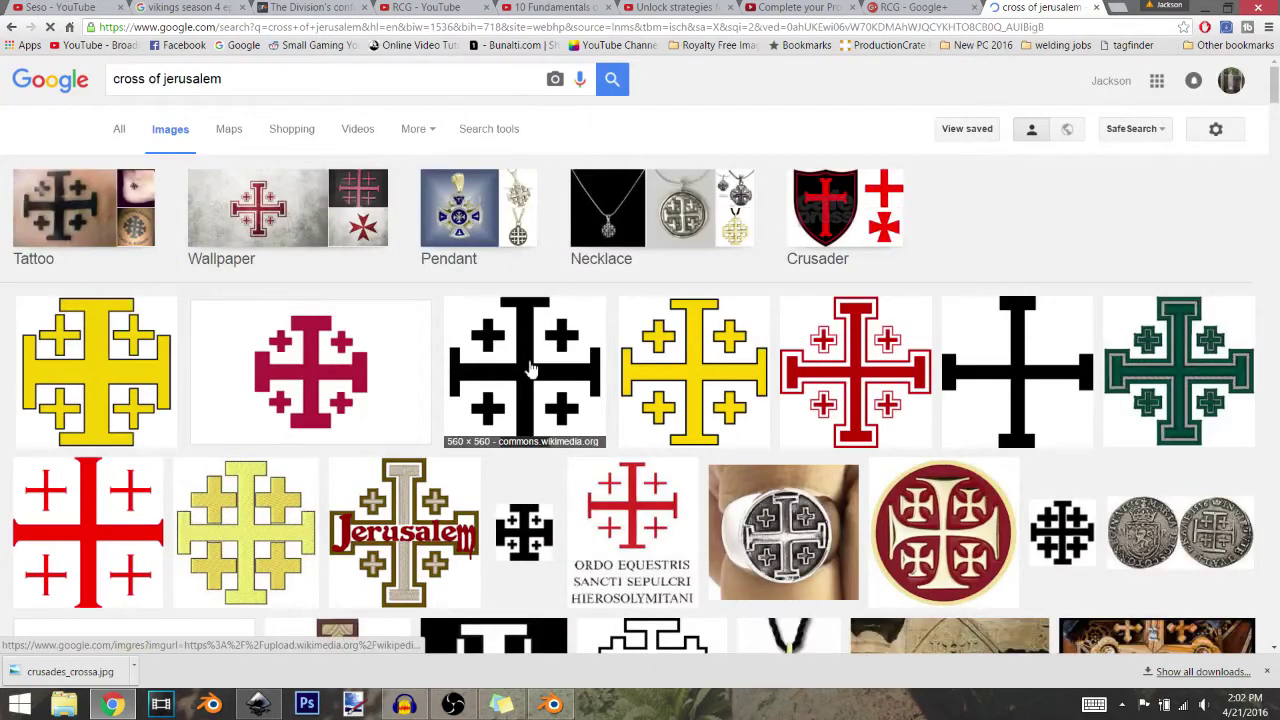
{"action": "left_click", "coordinate": [528, 368]}
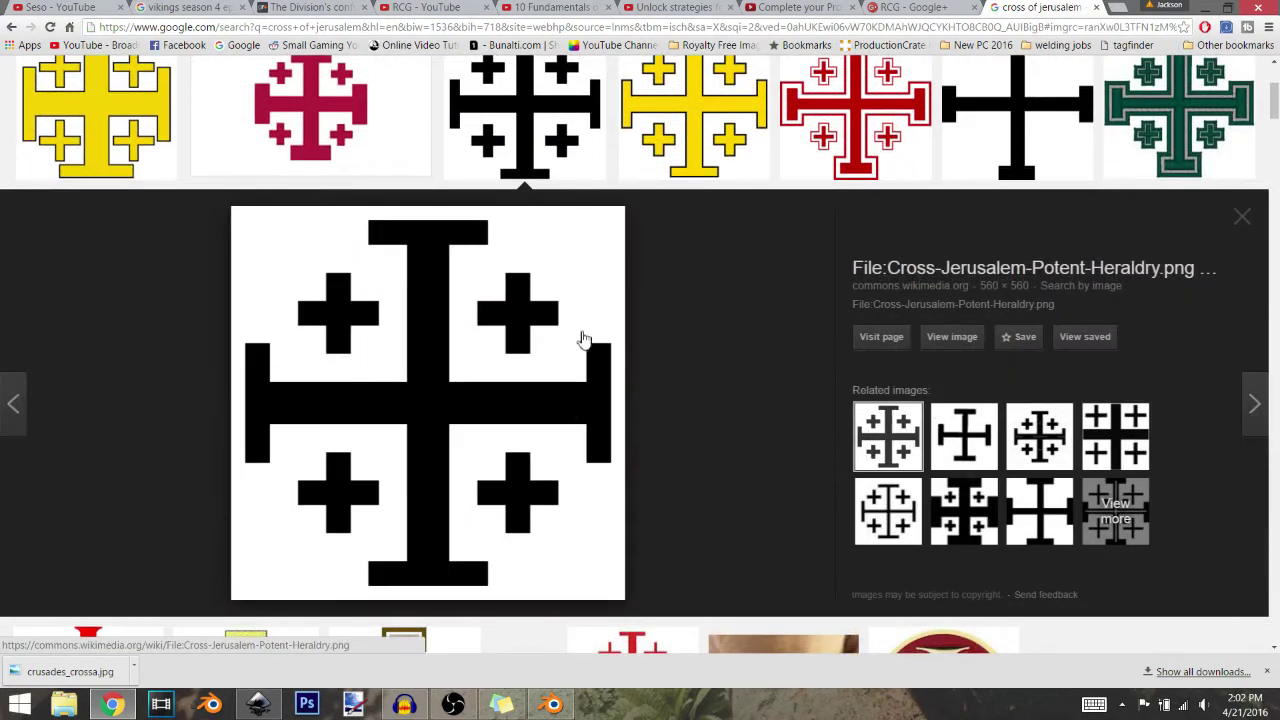
{"action": "left_click", "coordinate": [952, 338]}
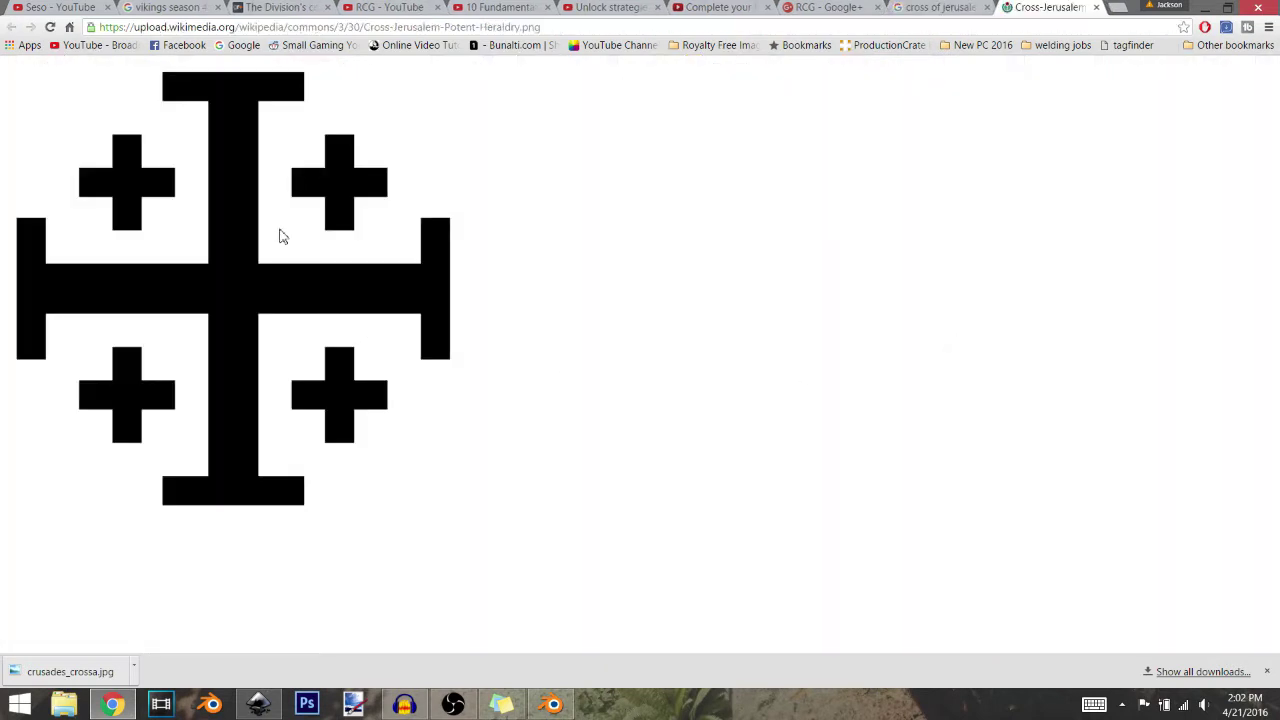
Save the image as Cross-Jerusalem-Potent-Heraldry.png on the Desktop and minimize Chrome
{"action": "right_click", "coordinate": [280, 236]}
{"action": "left_click", "coordinate": [342, 259]}
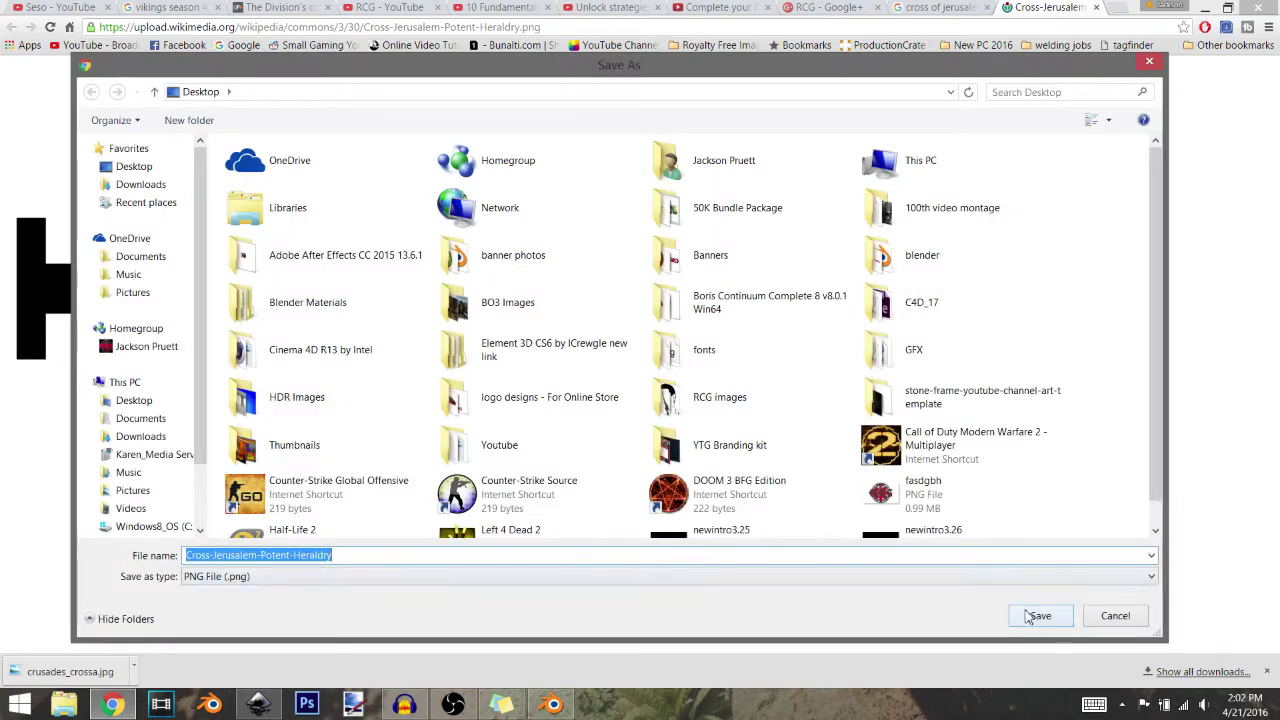
{"action": "left_click", "coordinate": [1036, 616]}
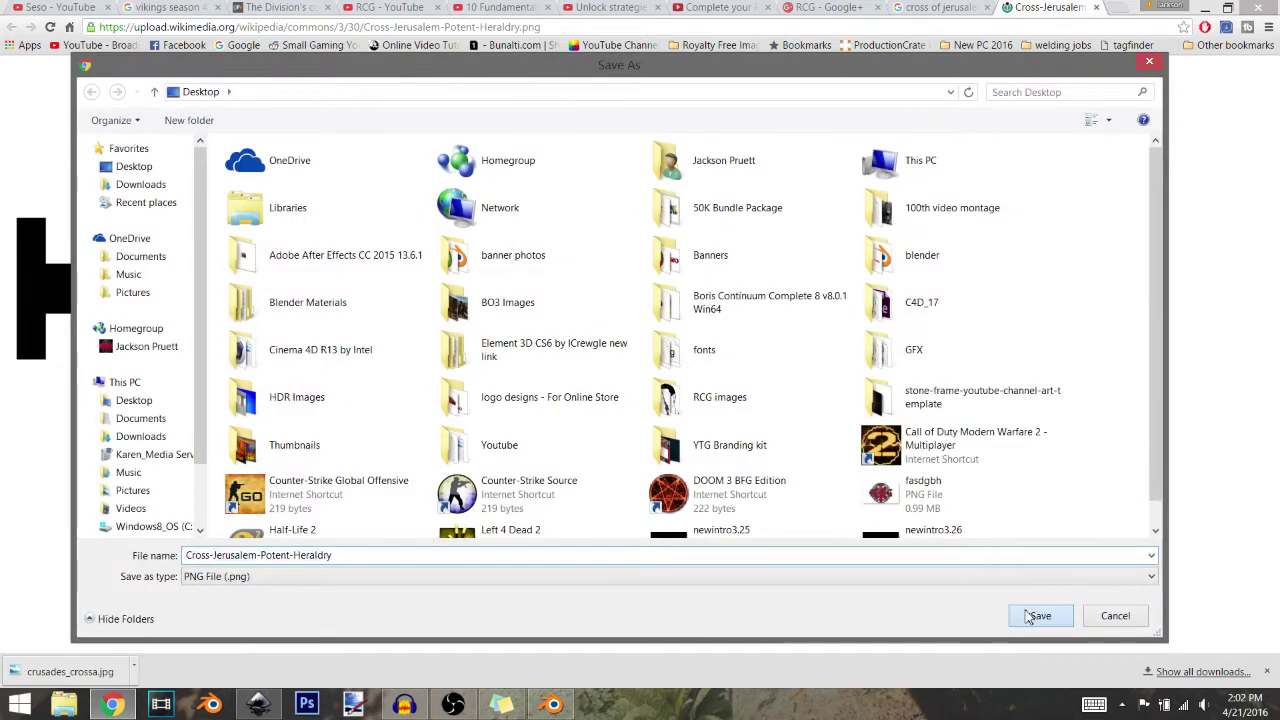
{"action": "left_click", "coordinate": [1205, 10]}
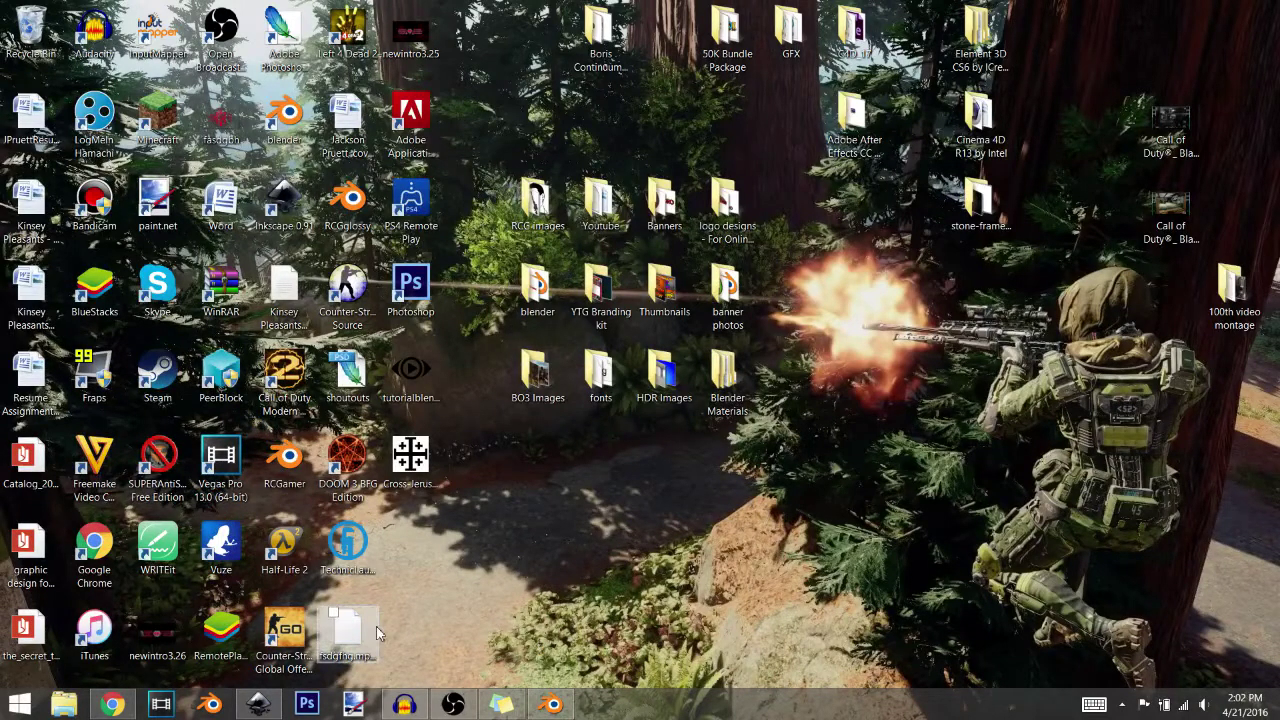
Drag the cross PNG into the Inkscape document and embed it
{"action": "left_click", "coordinate": [258, 706]}
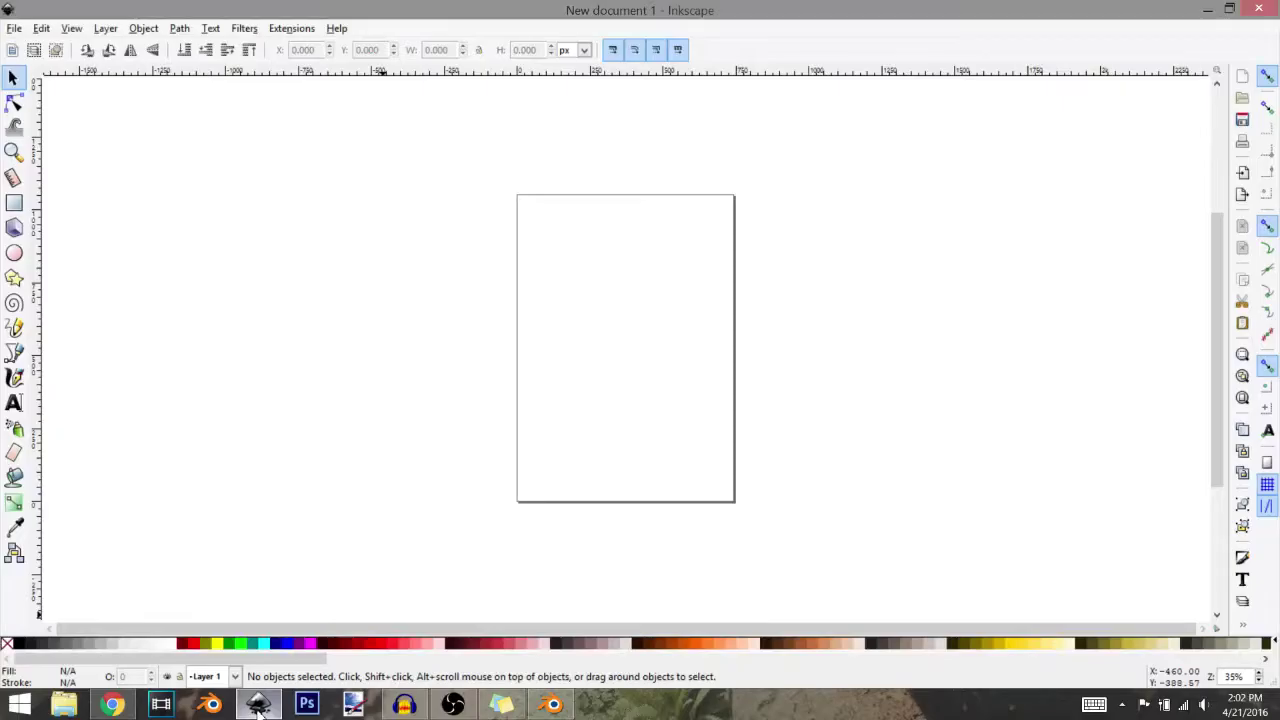
{"action": "left_click", "coordinate": [258, 706]}
{"action": "left_click_drag", "start_coordinate": [410, 462], "coordinate": [490, 420]}
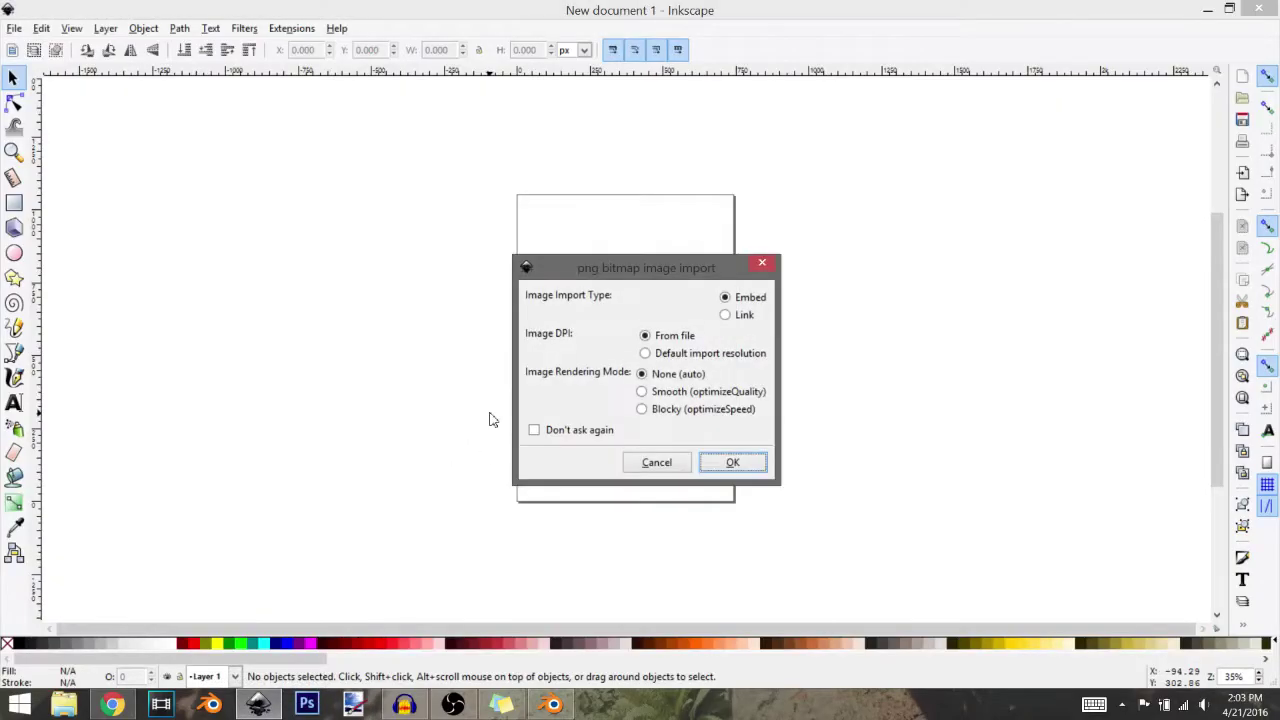
{"action": "left_click", "coordinate": [730, 462]}
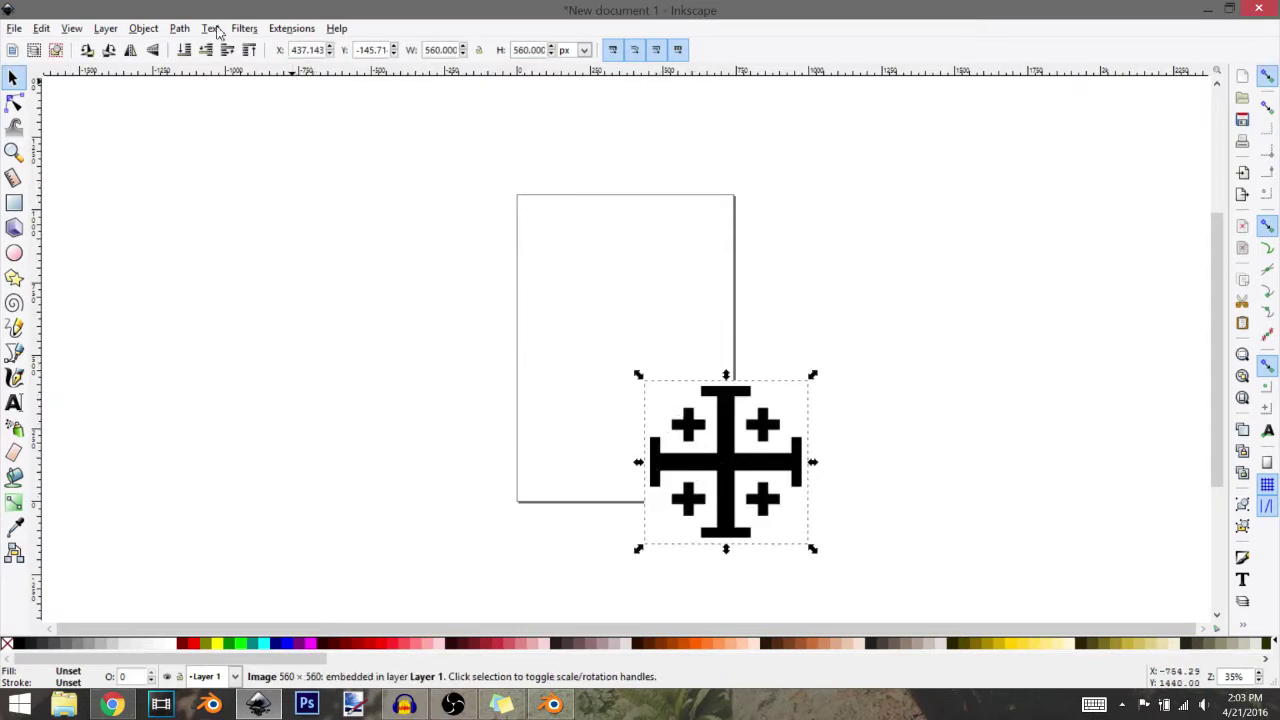
Trace the bitmap with background removal into a black 152-node vector path
{"action": "left_click", "coordinate": [180, 29]}
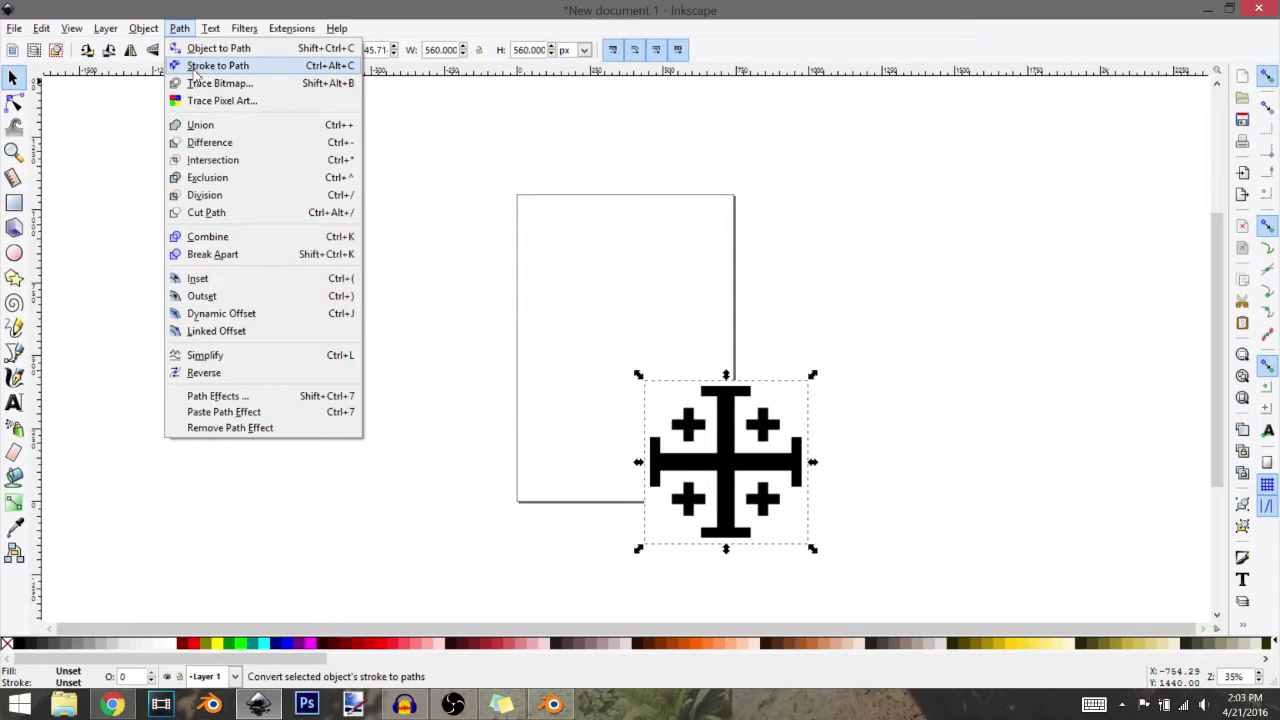
{"action": "left_click", "coordinate": [228, 86]}
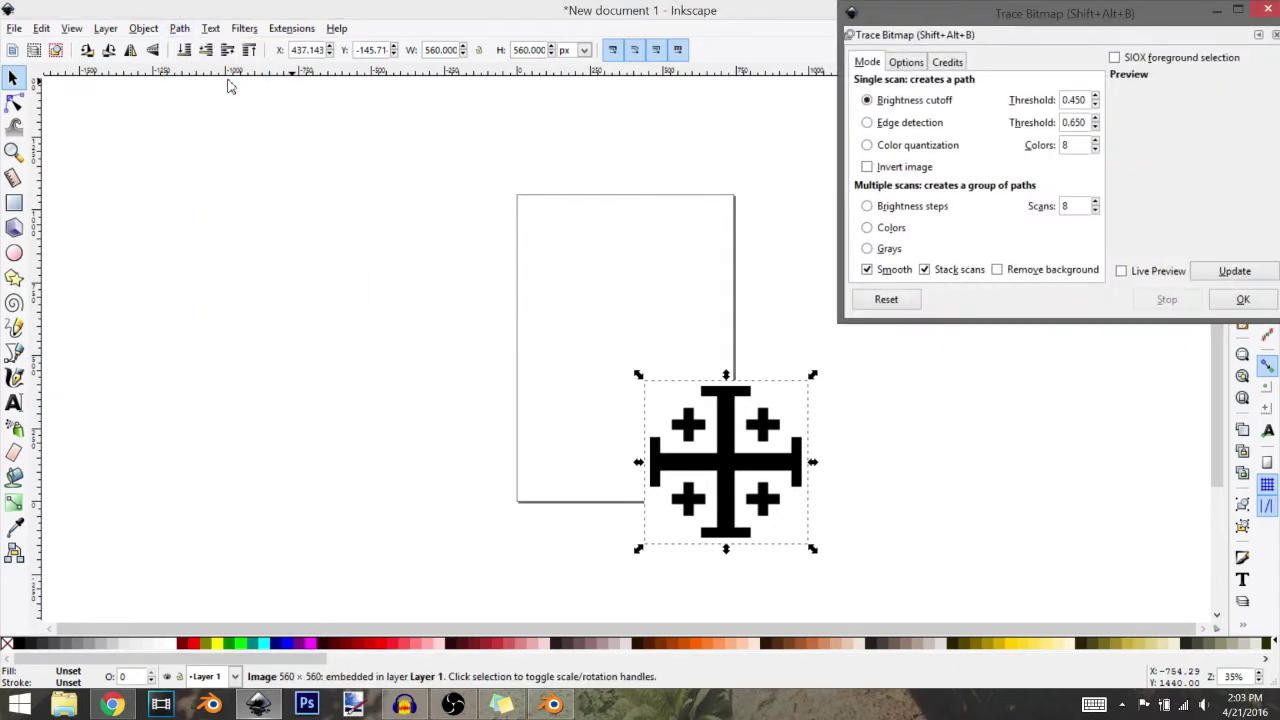
{"action": "left_click_drag", "start_coordinate": [1000, 15], "coordinate": [895, 60]}
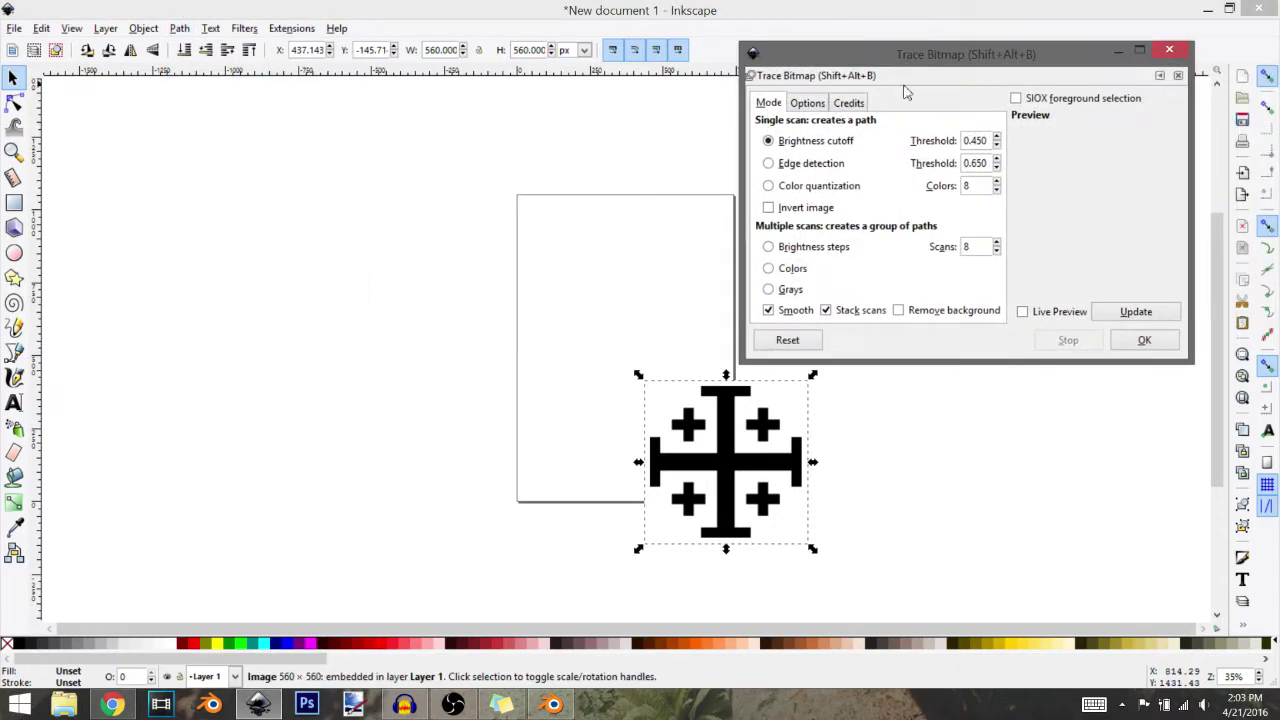
{"action": "left_click", "coordinate": [899, 311]}
{"action": "left_click", "coordinate": [1145, 314]}
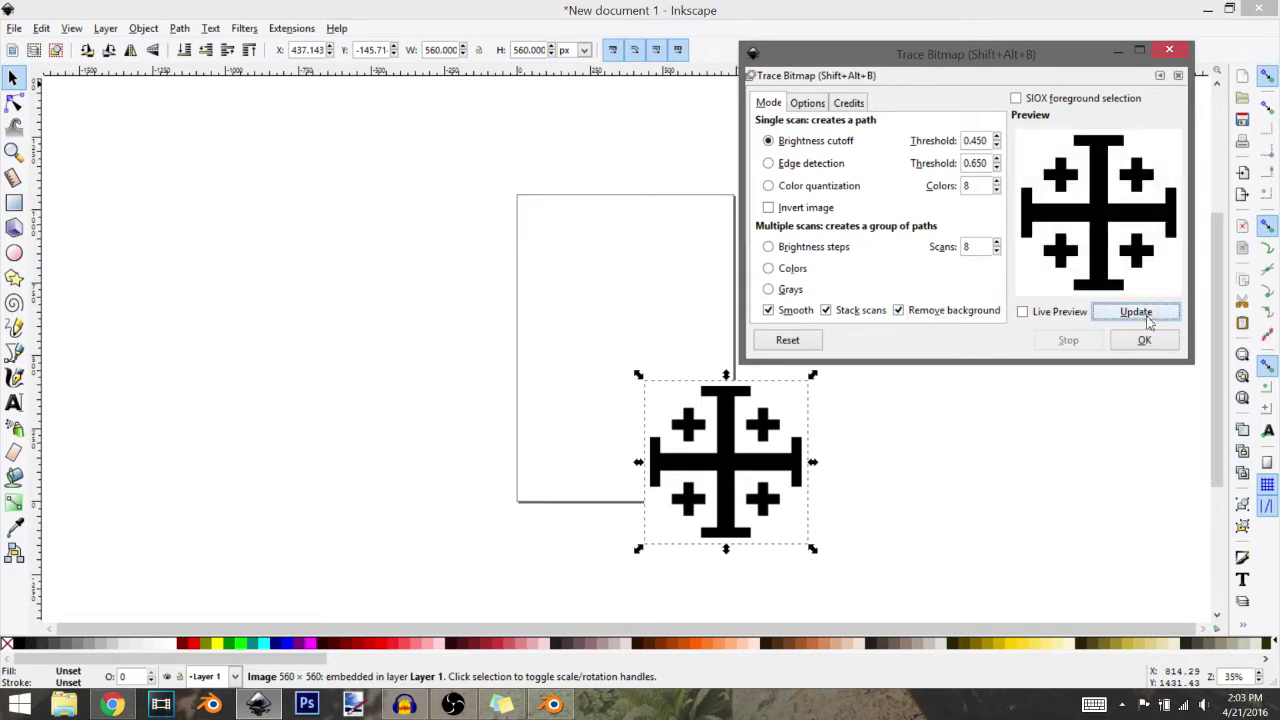
{"action": "left_click", "coordinate": [1144, 340]}
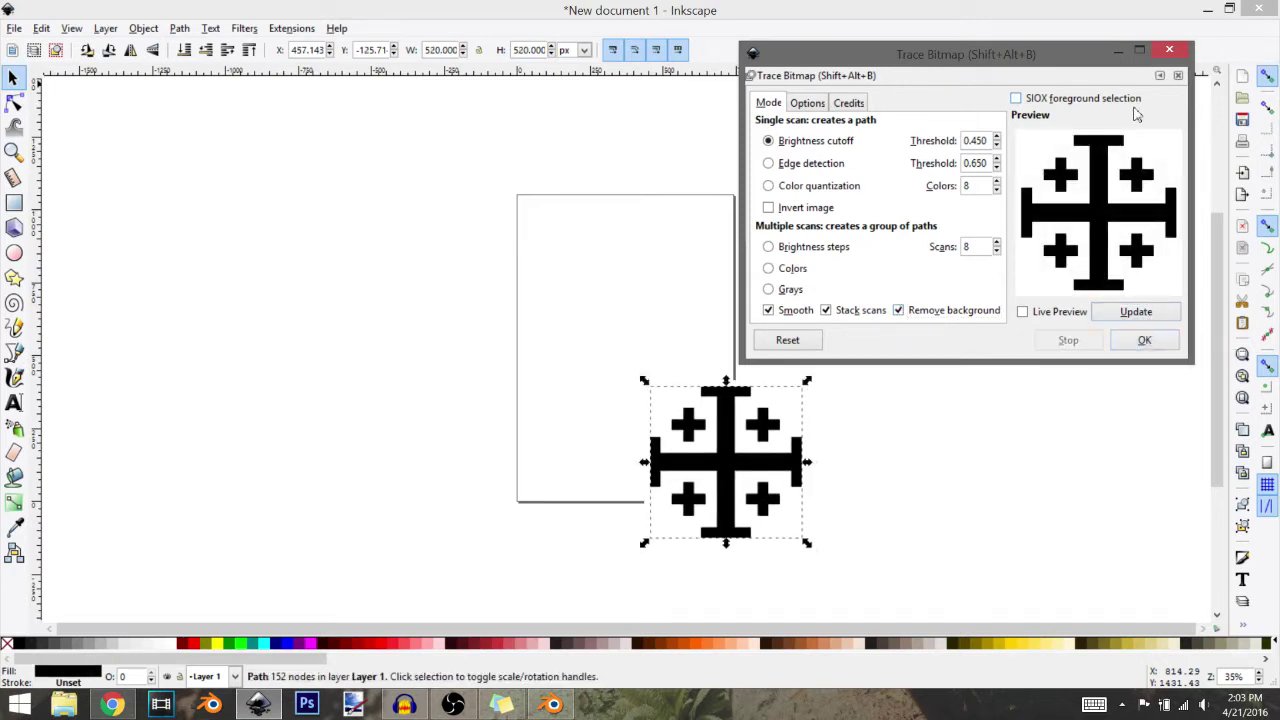
{"action": "left_click", "coordinate": [1145, 345]}
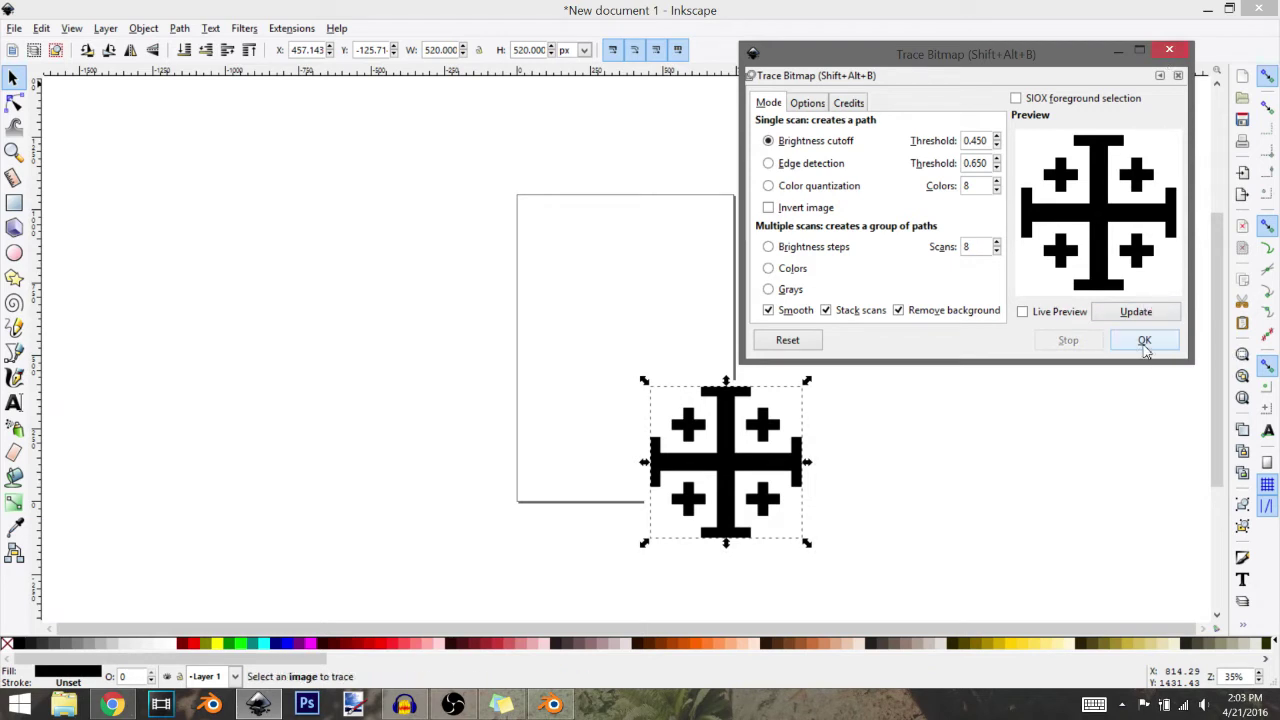
{"action": "left_click", "coordinate": [1169, 49]}
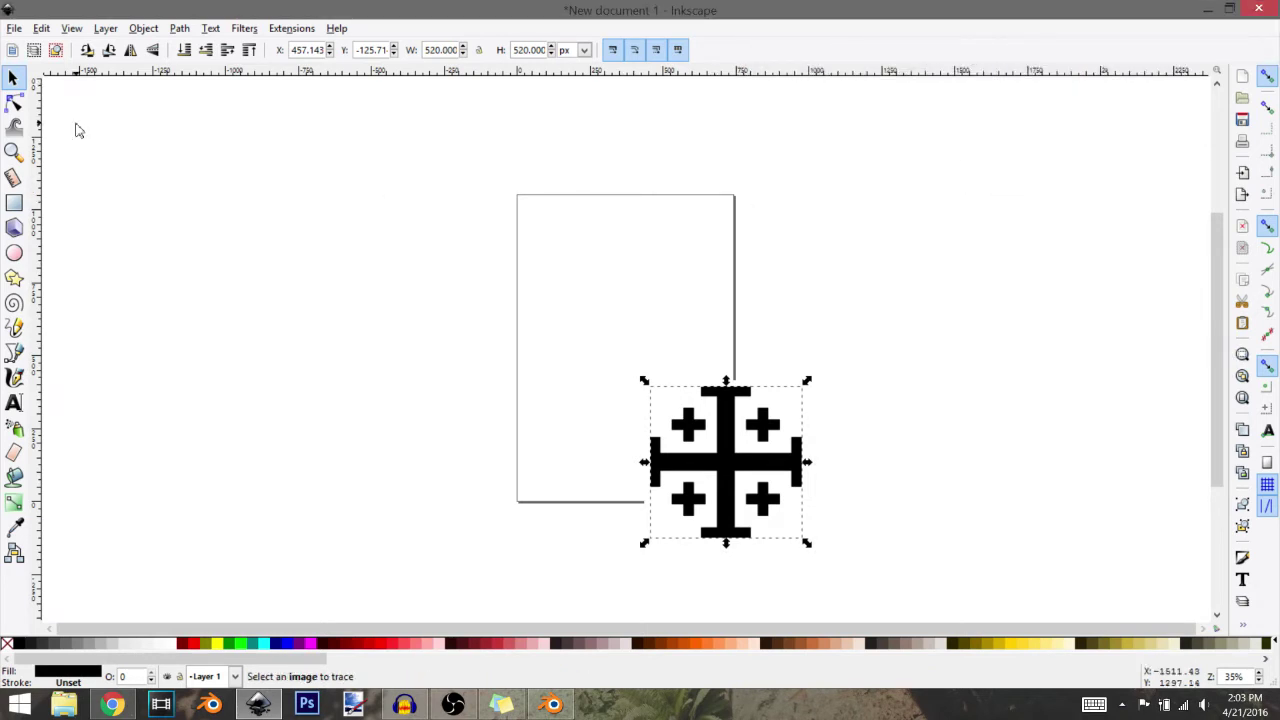
Save the drawing as khgfhjkhgvf.svg (Inkscape SVG) on the Desktop, then minimize Inkscape
{"action": "left_click", "coordinate": [15, 28]}
{"action": "left_click", "coordinate": [44, 151]}
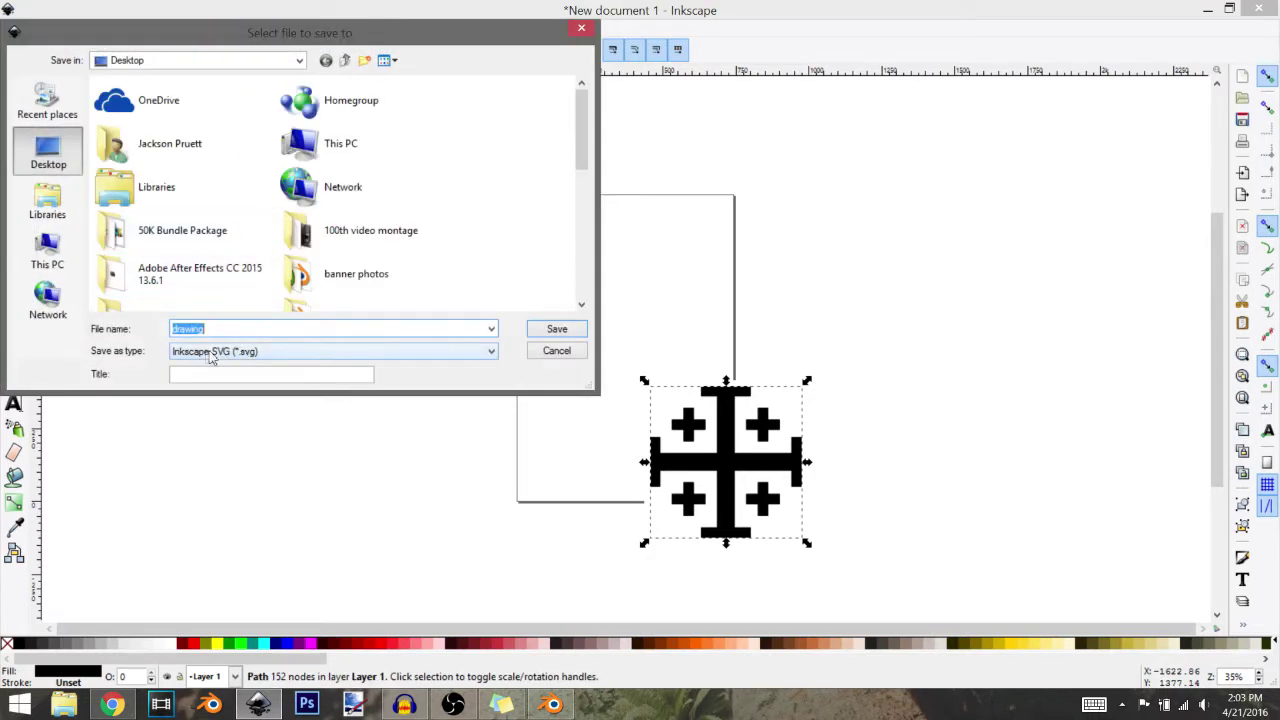
{"action": "left_click", "coordinate": [231, 329]}
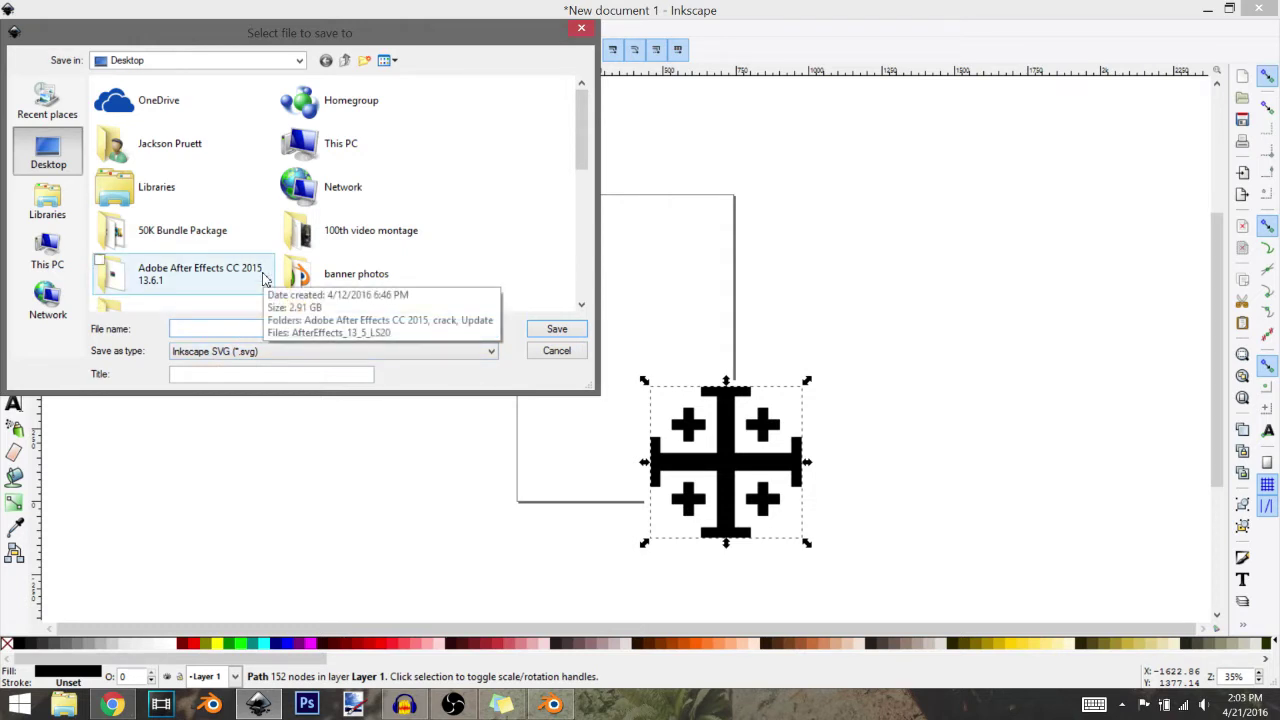
{"action": "type", "text": "khgfhjkhgvf"}
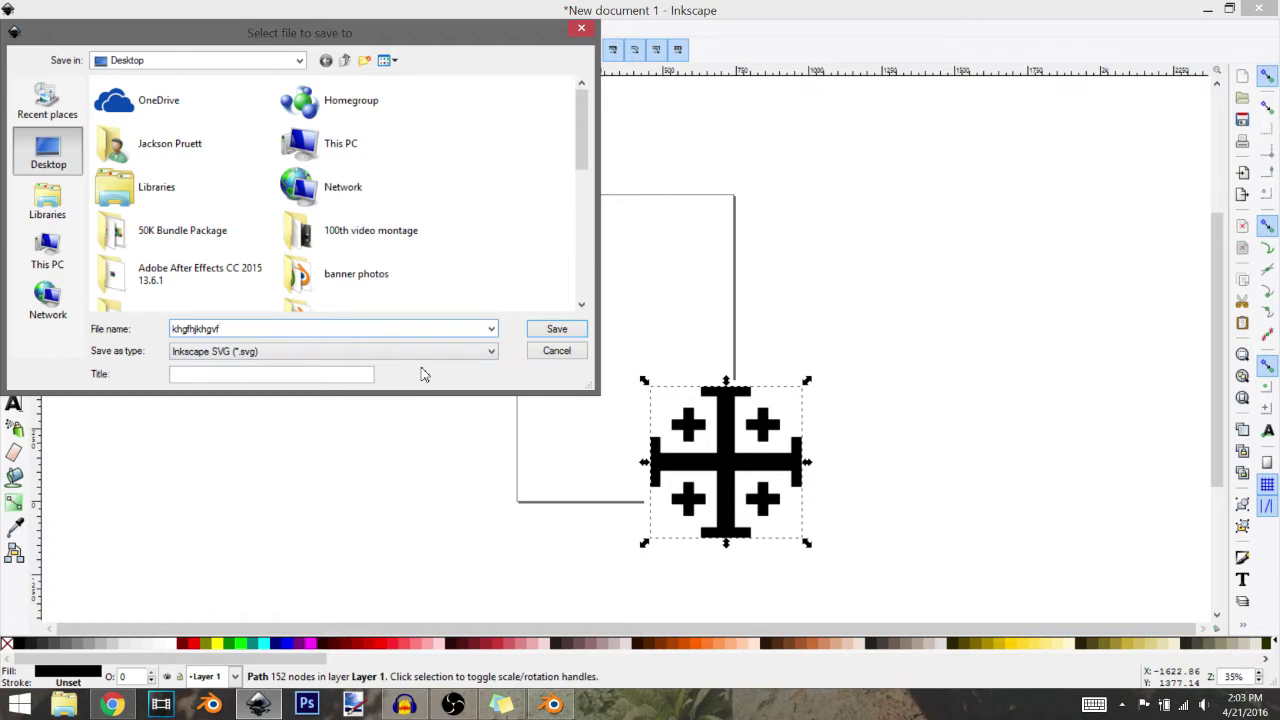
{"action": "key", "text": "Return"}
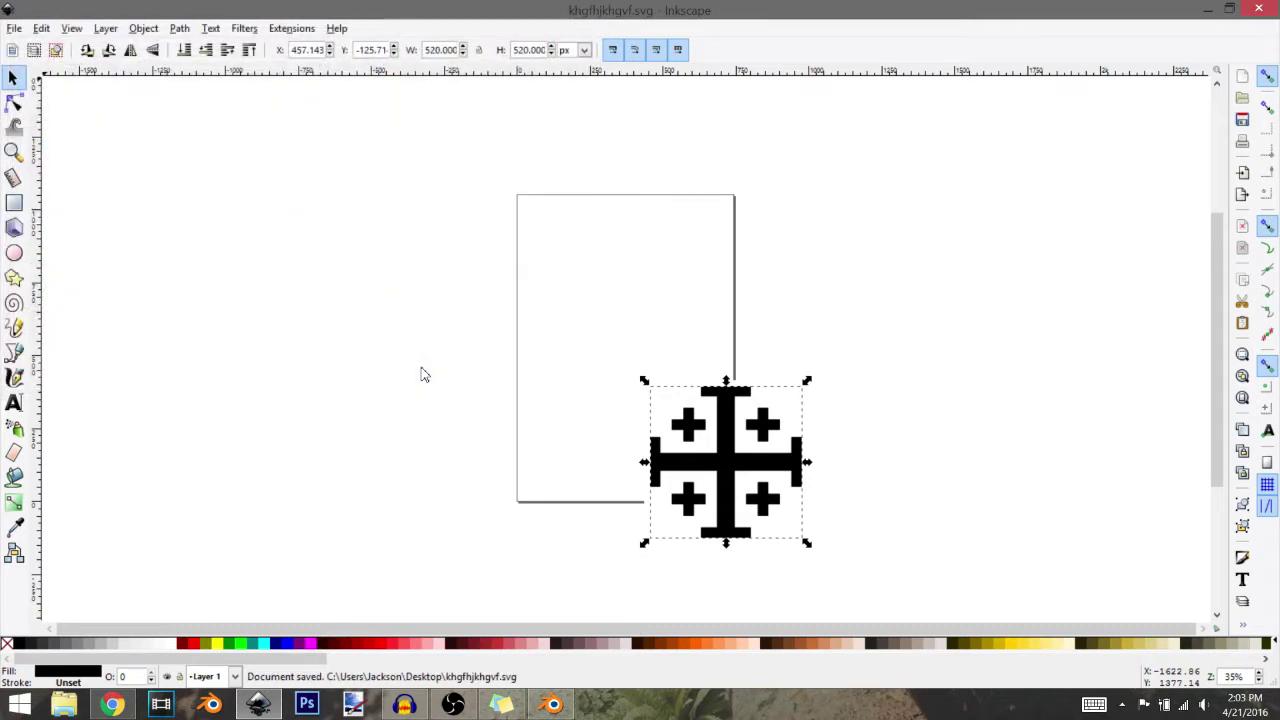
{"action": "left_click", "coordinate": [1209, 13]}
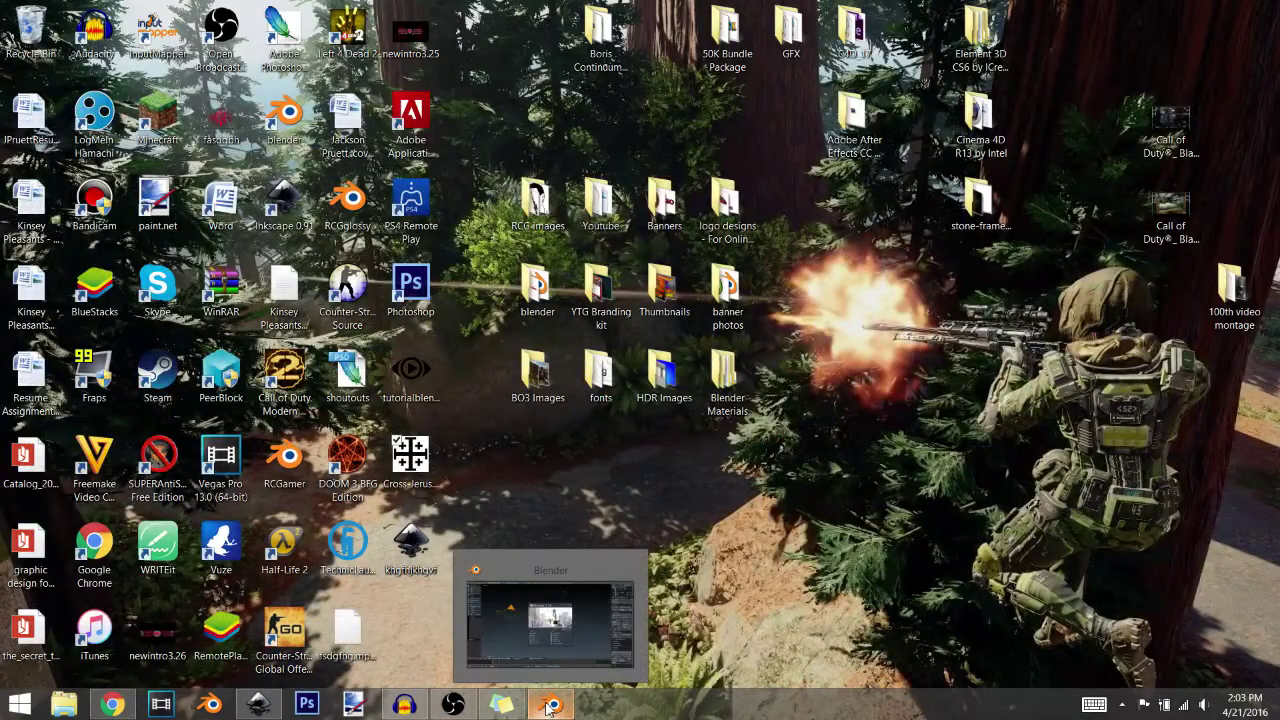
Dismiss the Blender splash screen and delete the default cube
{"action": "left_click", "coordinate": [551, 704]}
{"action": "left_click", "coordinate": [820, 422]}
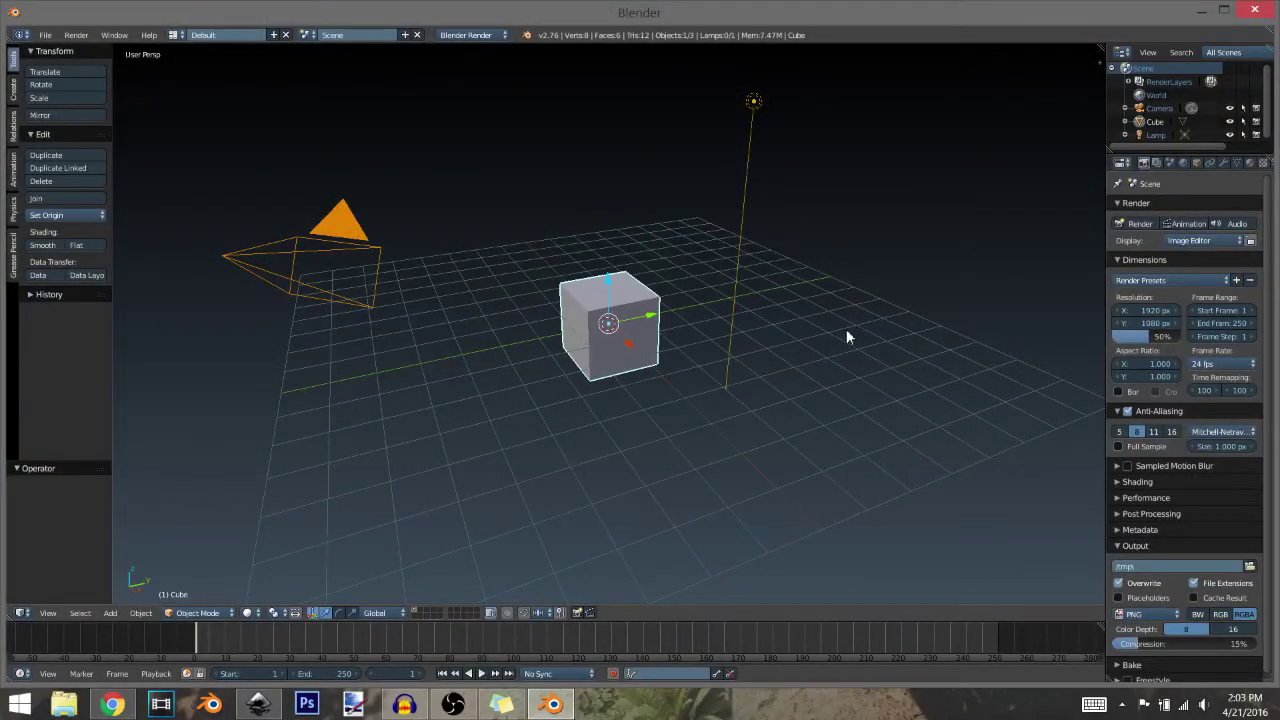
{"action": "key", "text": "x"}
{"action": "left_click", "coordinate": [844, 334]}
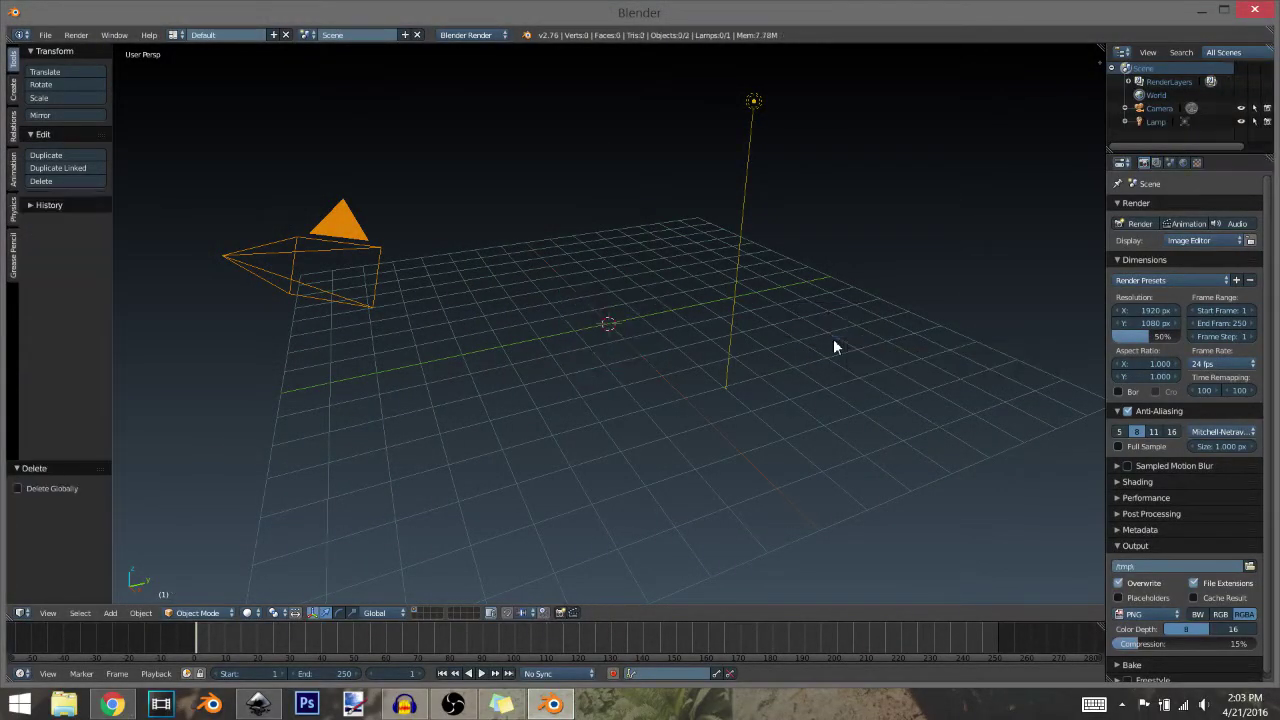
Import khgfhjkhgvf.svg from the Desktop as a curve object
{"action": "left_click", "coordinate": [46, 36]}
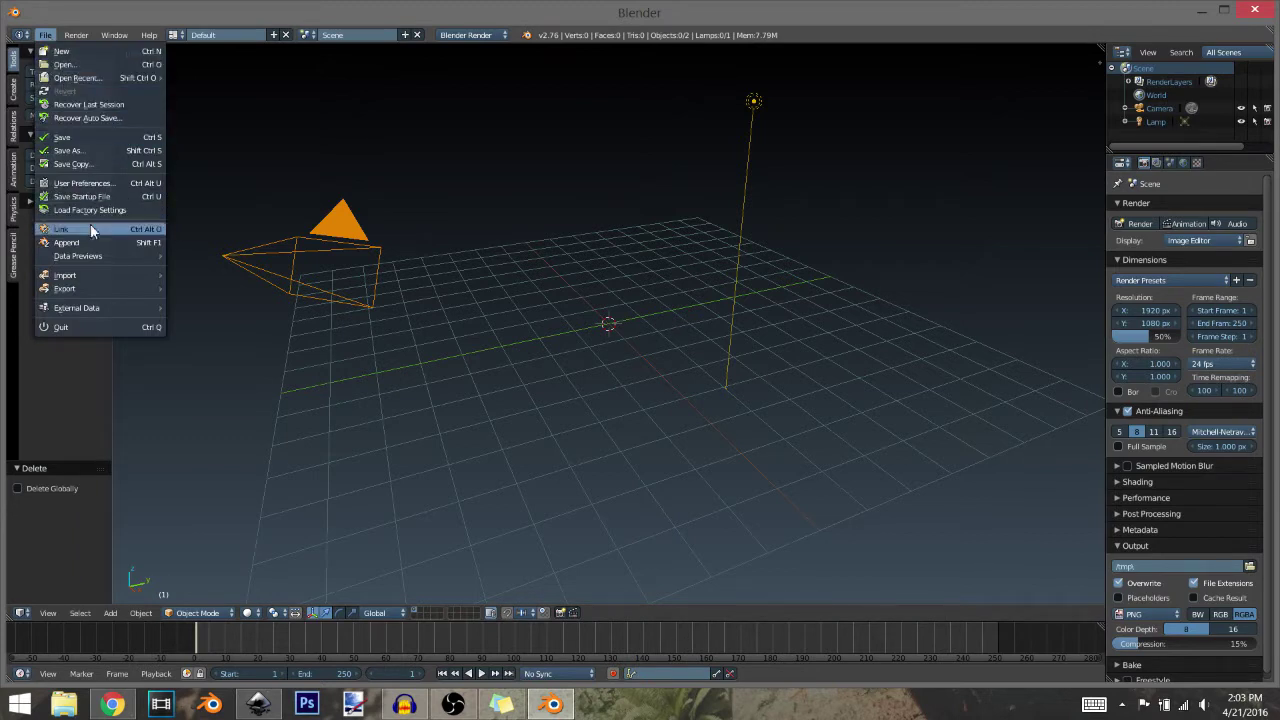
{"action": "mouse_move", "coordinate": [96, 274]}
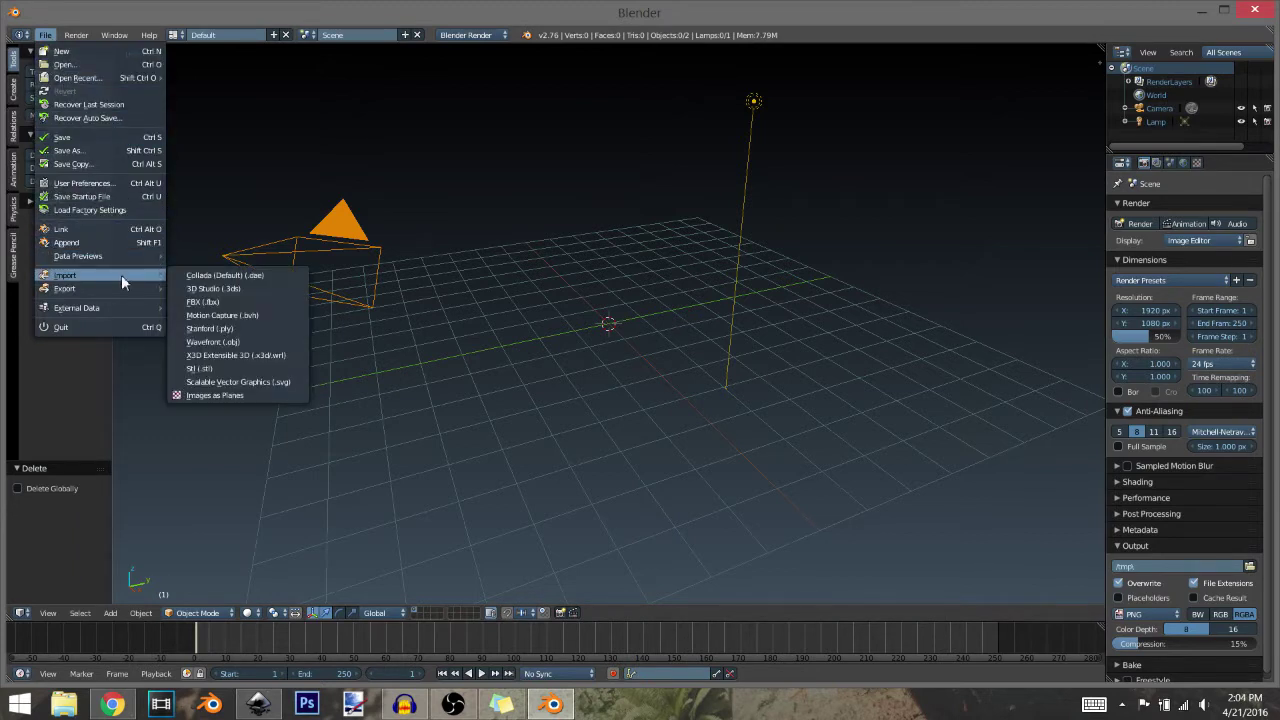
{"action": "left_click", "coordinate": [256, 382]}
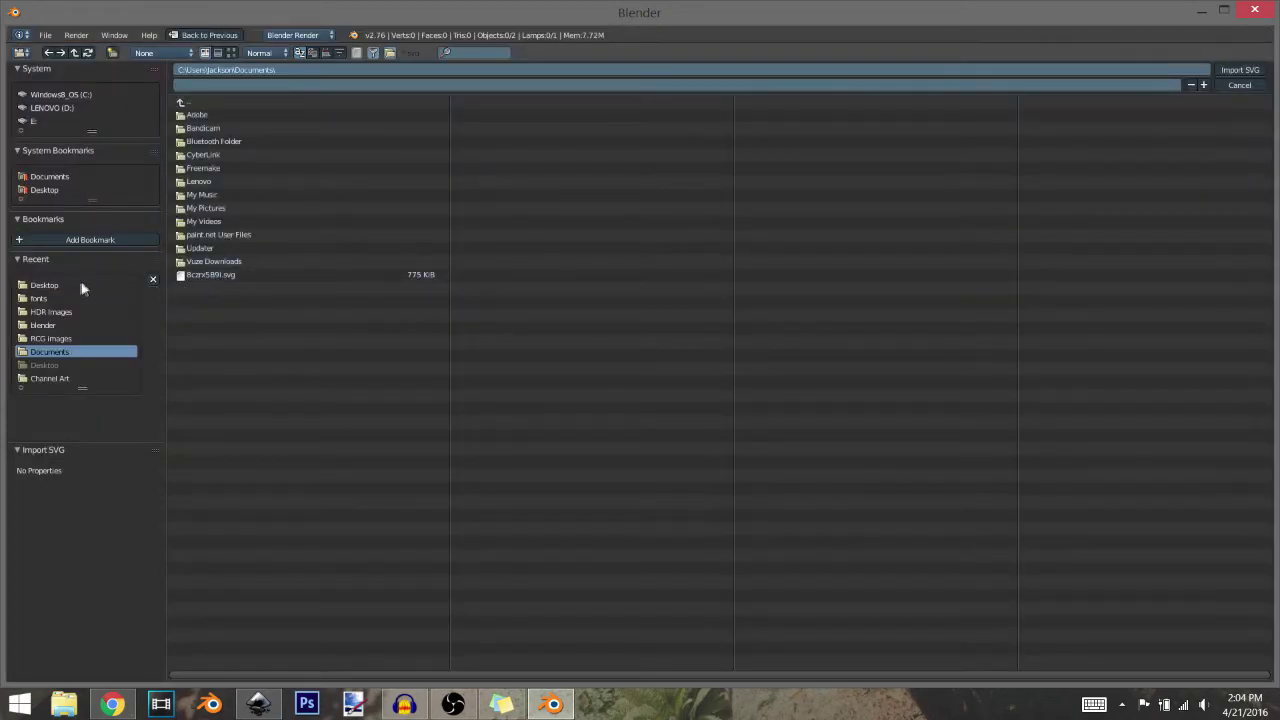
{"action": "left_click", "coordinate": [46, 286]}
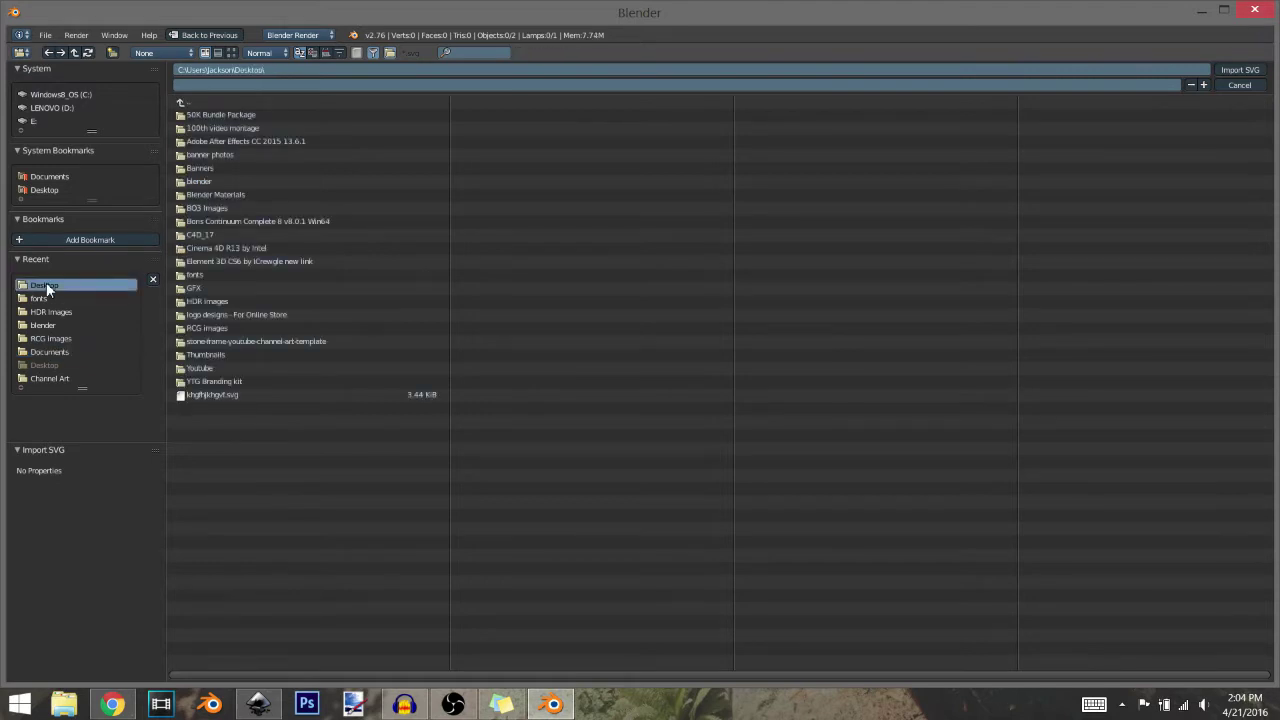
{"action": "left_click", "coordinate": [202, 396]}
{"action": "double_click", "coordinate": [202, 396]}
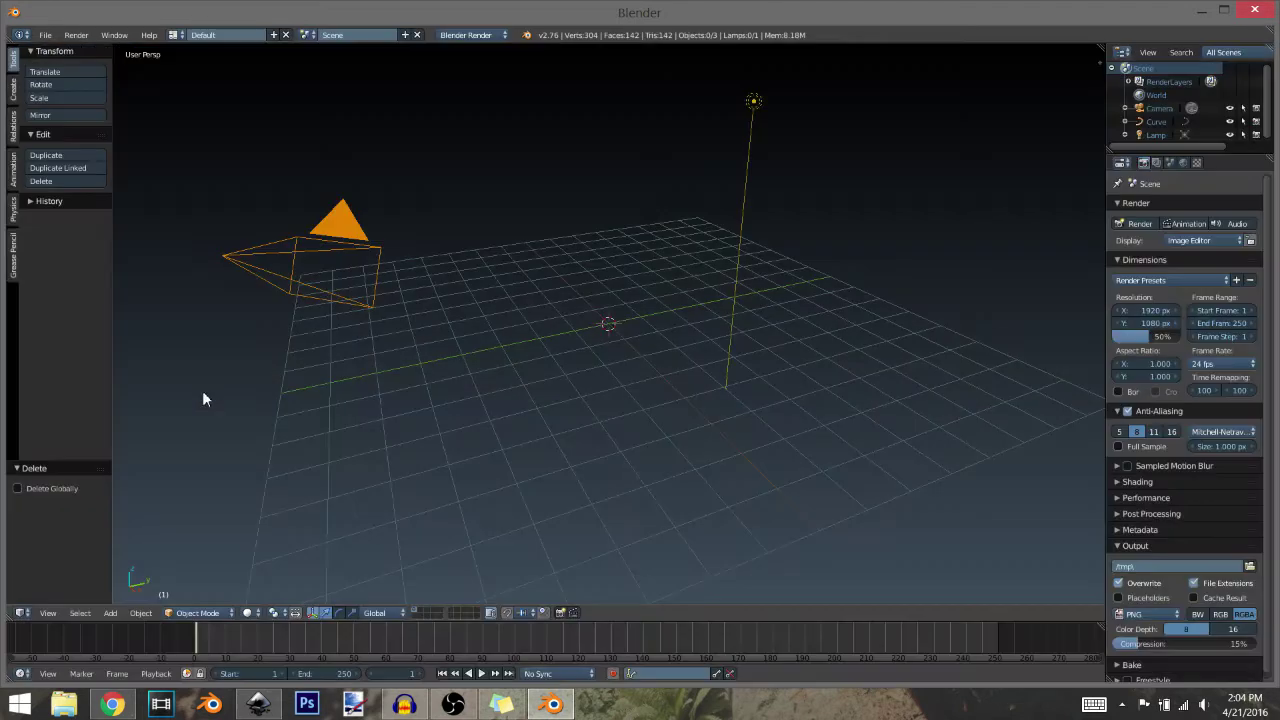
Select the imported cross curve and rotate it 90° about X
{"action": "scroll", "coordinate": [644, 398], "scroll_direction": "up", "scroll_amount": 8}
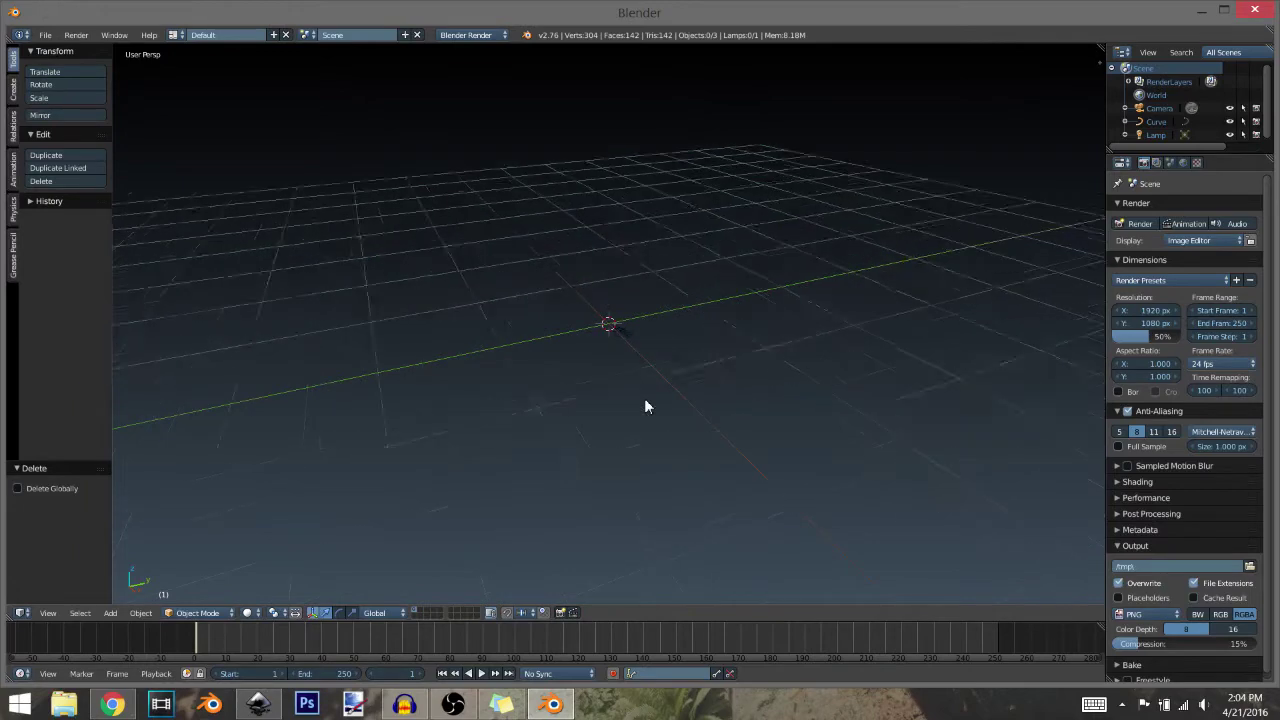
{"action": "scroll", "coordinate": [645, 396], "scroll_direction": "up", "scroll_amount": 3}
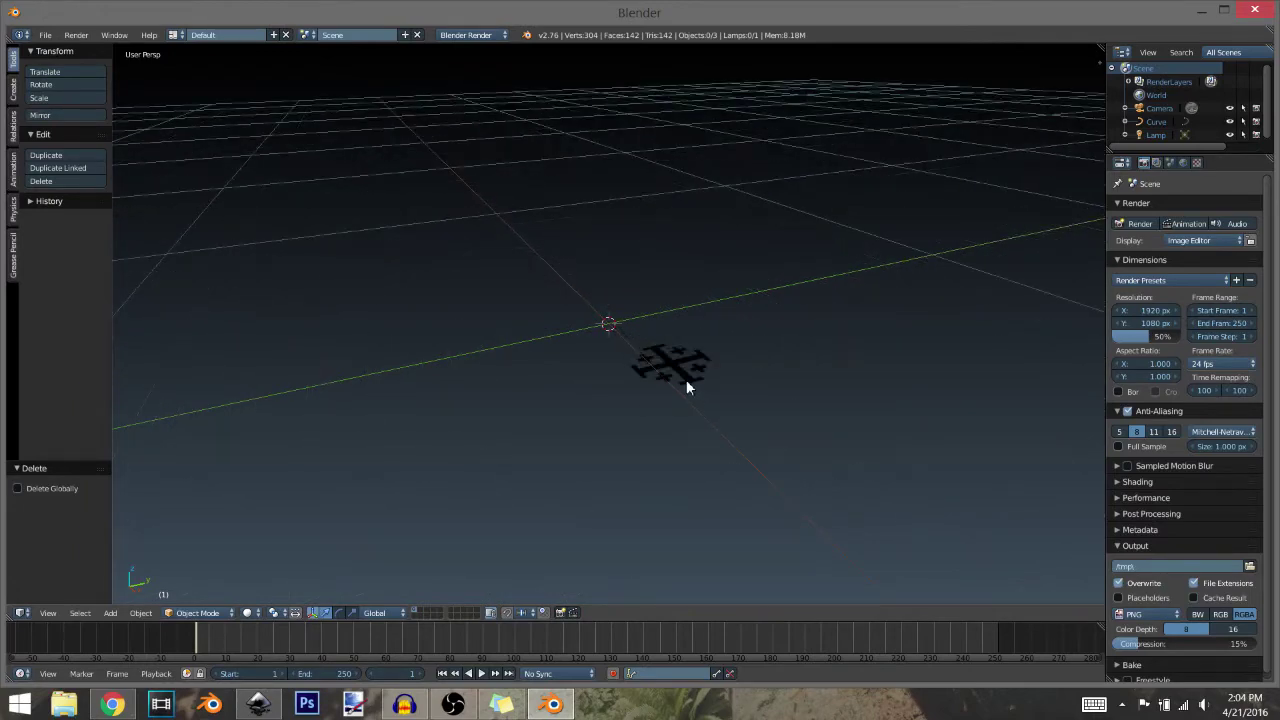
{"action": "right_click", "coordinate": [684, 381]}
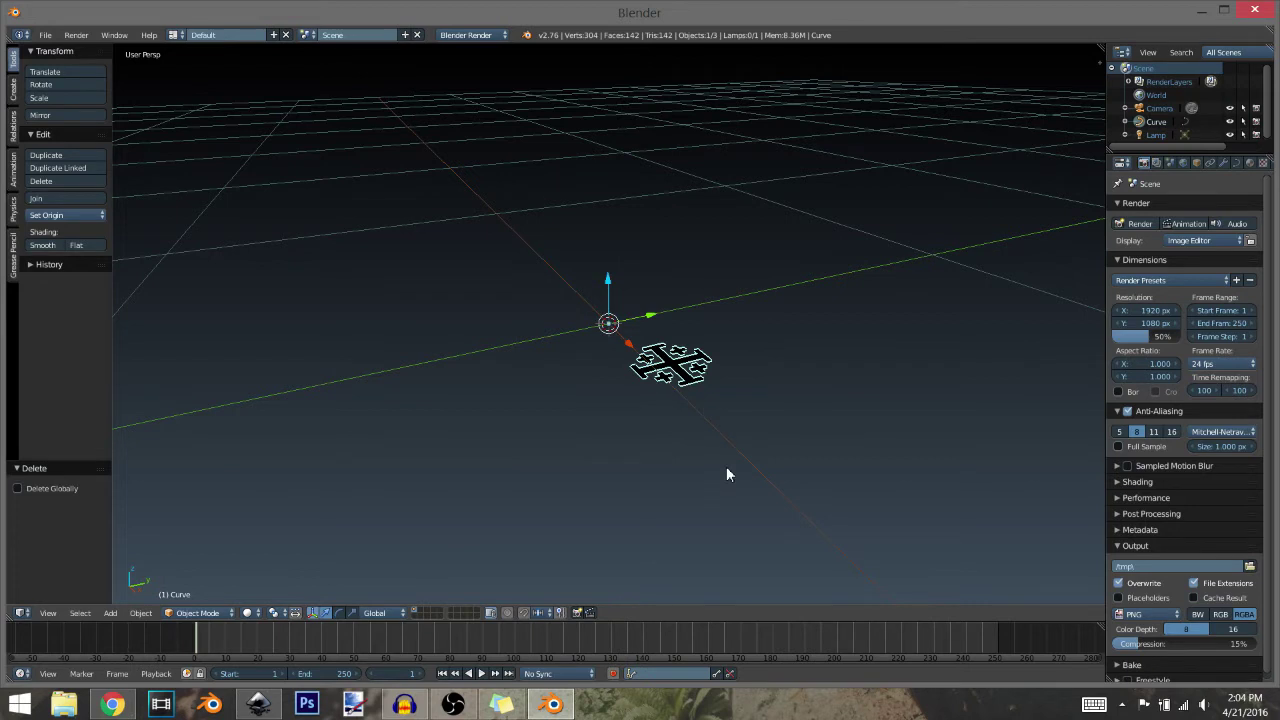
{"action": "type", "text": "rx90"}
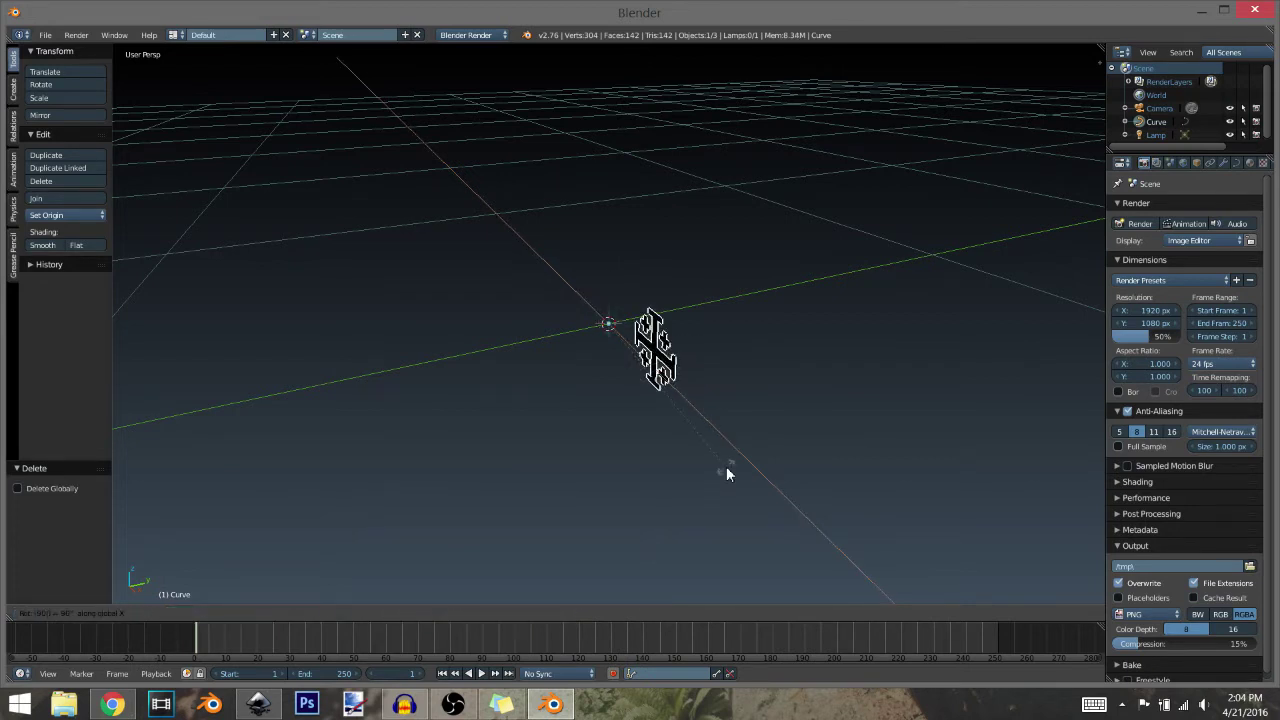
{"action": "key", "text": "Return"}
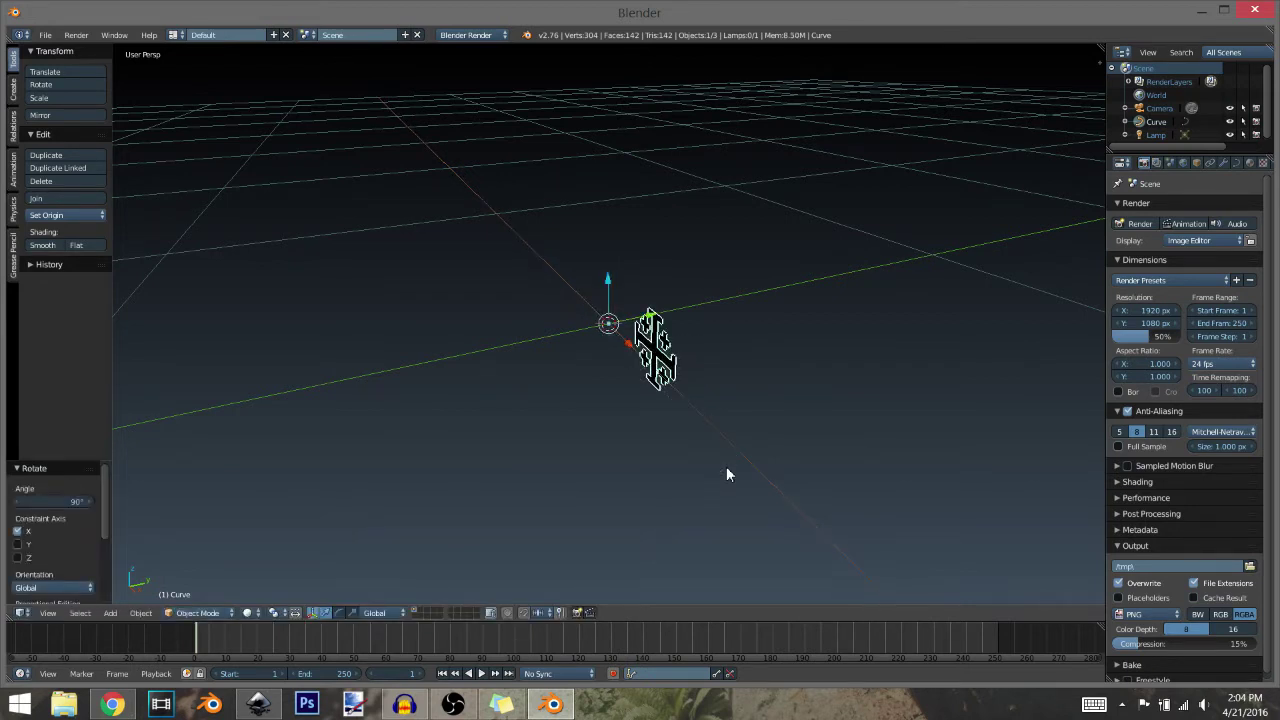
Scale the cross up to about 9.493 and inspect it from several angles
{"action": "middle_click_drag", "start_coordinate": [726, 466], "coordinate": [756, 468]}
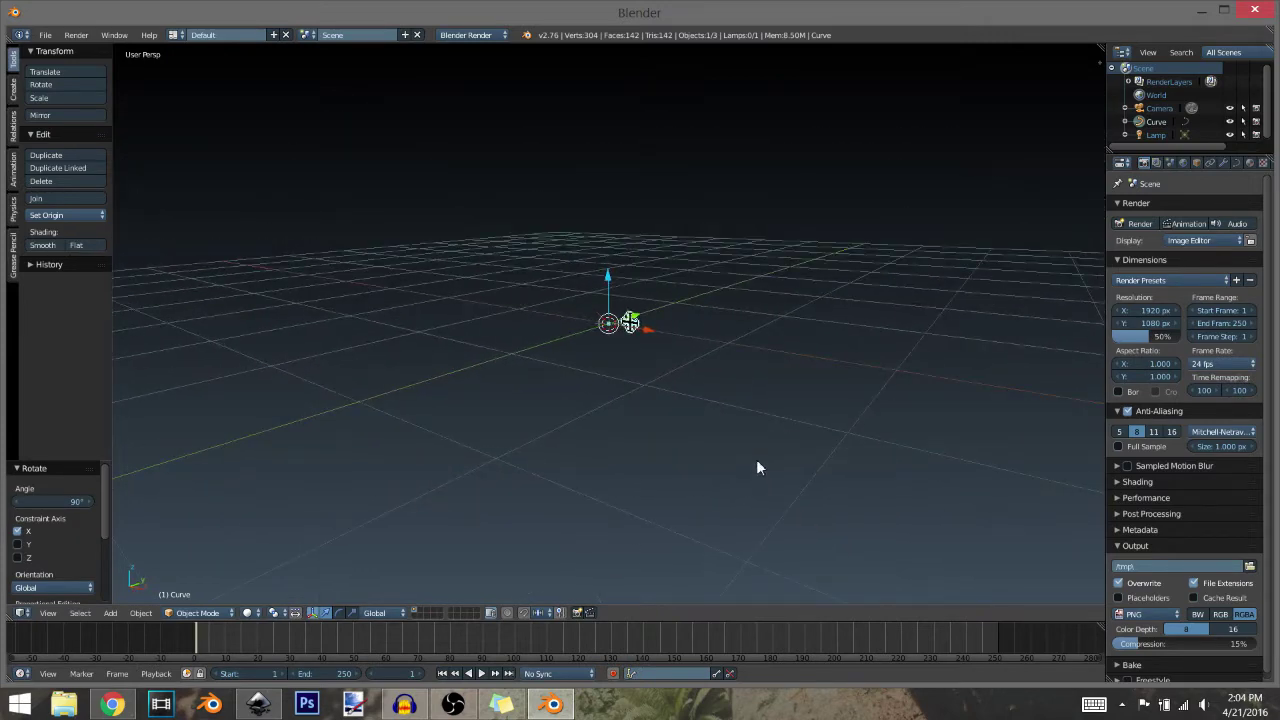
{"action": "key", "text": "s"}
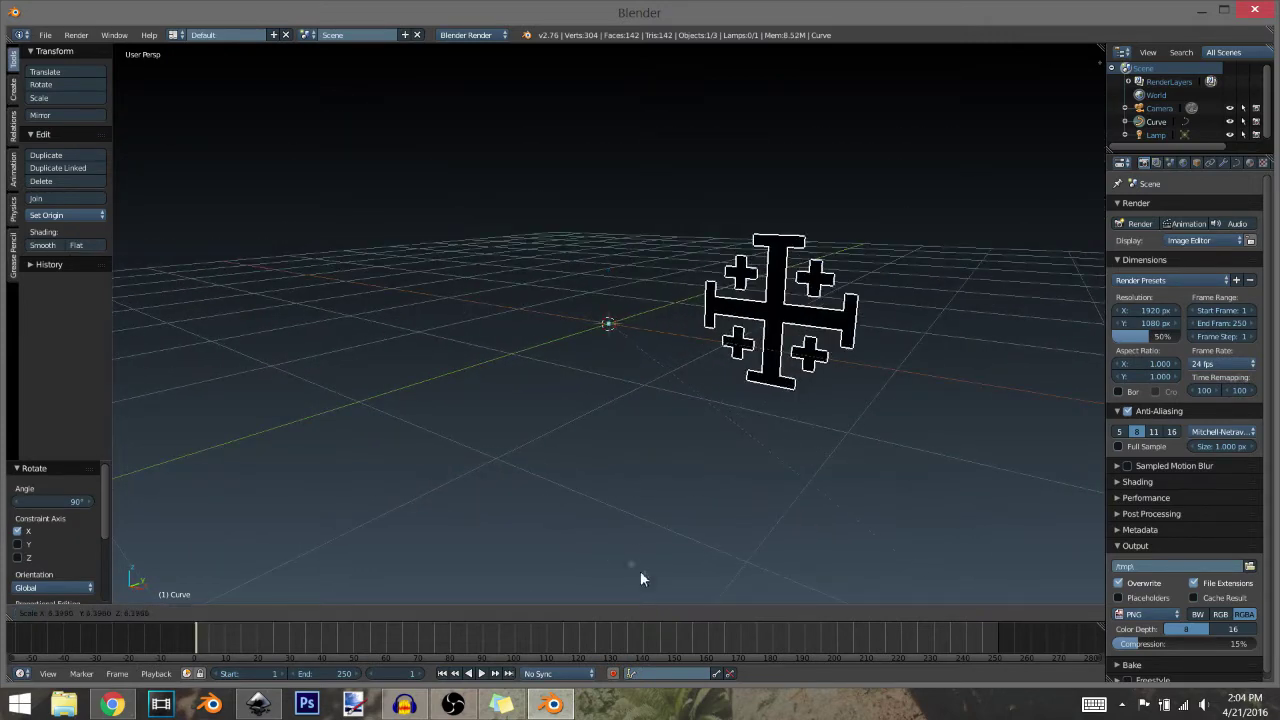
{"action": "left_click", "coordinate": [1069, 426]}
{"action": "mouse_move", "coordinate": [845, 458]}
{"action": "middle_mouse_down"}
{"action": "mouse_move", "coordinate": [743, 443]}
{"action": "mouse_move", "coordinate": [651, 449]}
{"action": "mouse_move", "coordinate": [837, 460]}
{"action": "middle_mouse_up"}
{"action": "scroll", "coordinate": [836, 455], "scroll_direction": "down", "scroll_amount": 4}
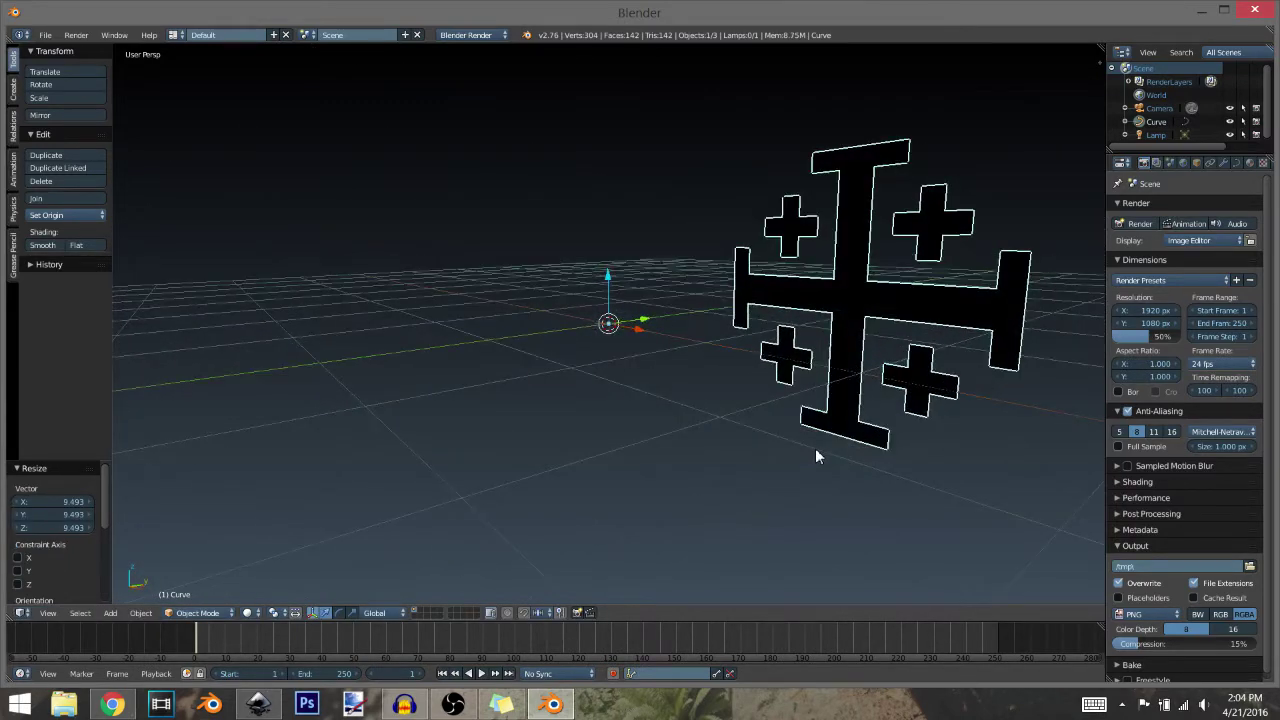
{"action": "middle_click_drag", "start_coordinate": [861, 466], "coordinate": [812, 463]}
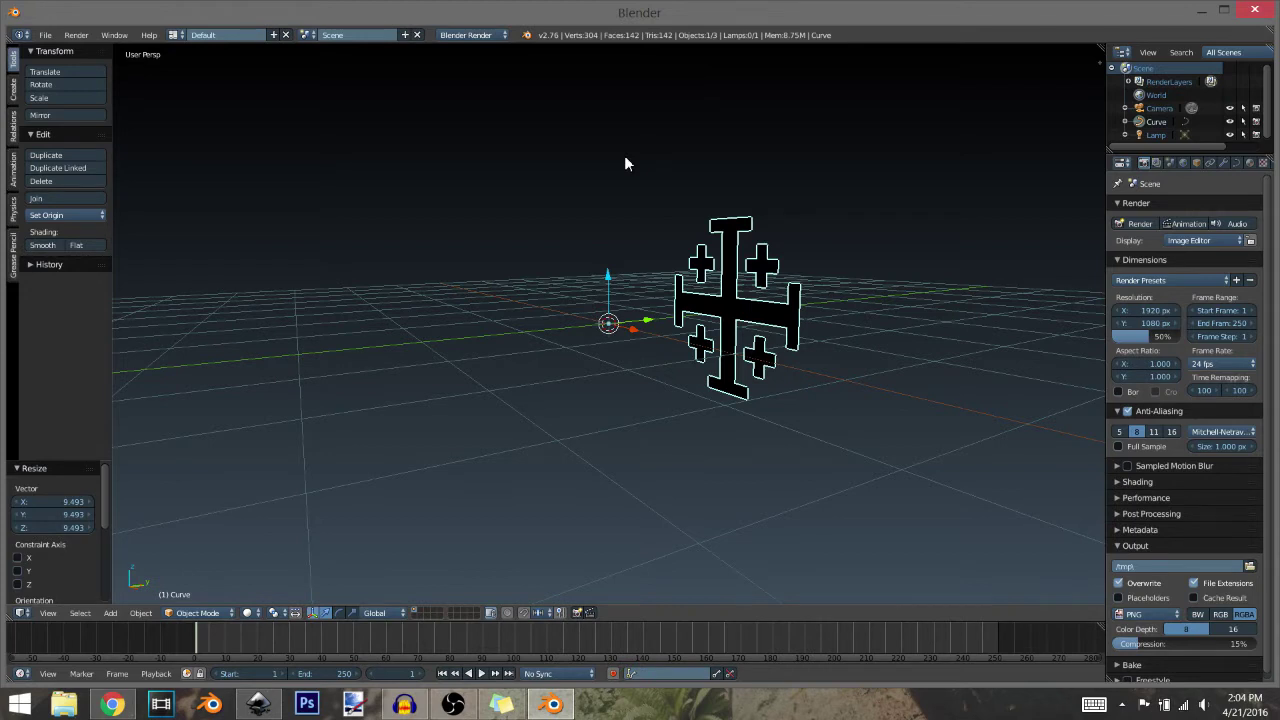
{"action": "left_click", "coordinate": [263, 708]}
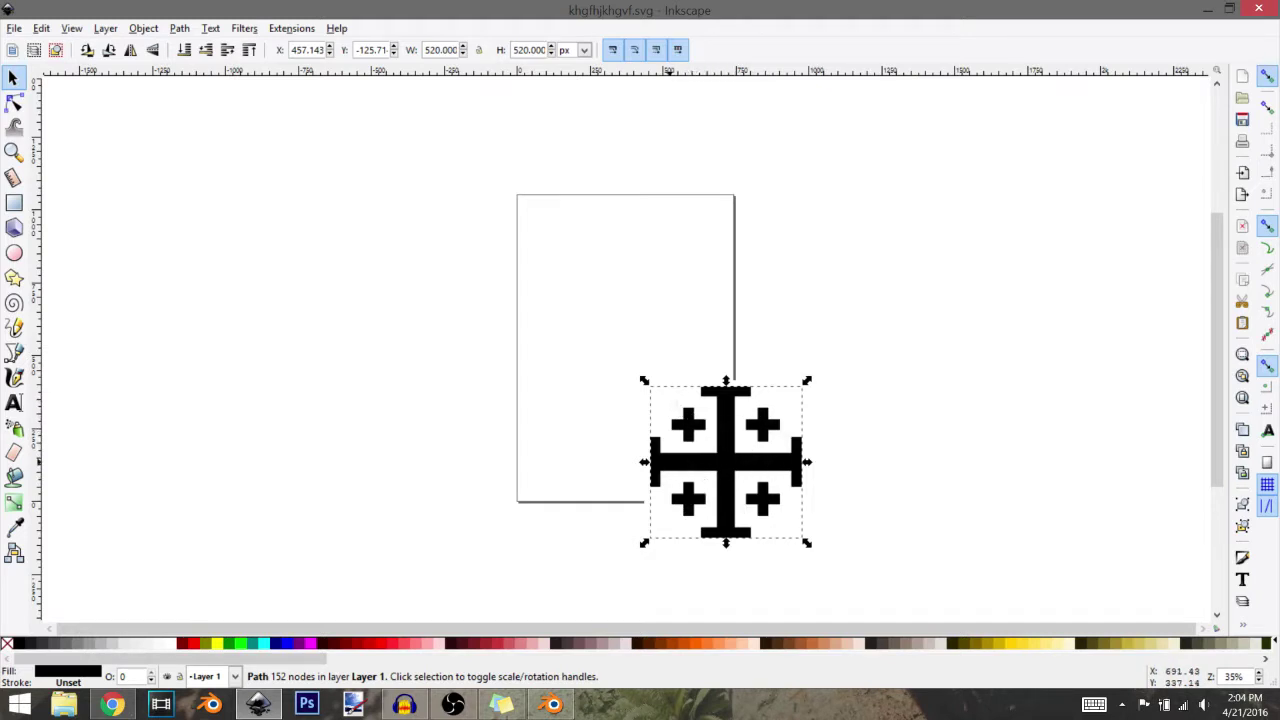
Minimize Inkscape to return to the Blender scene with the upright cross
{"action": "left_click", "coordinate": [258, 704]}
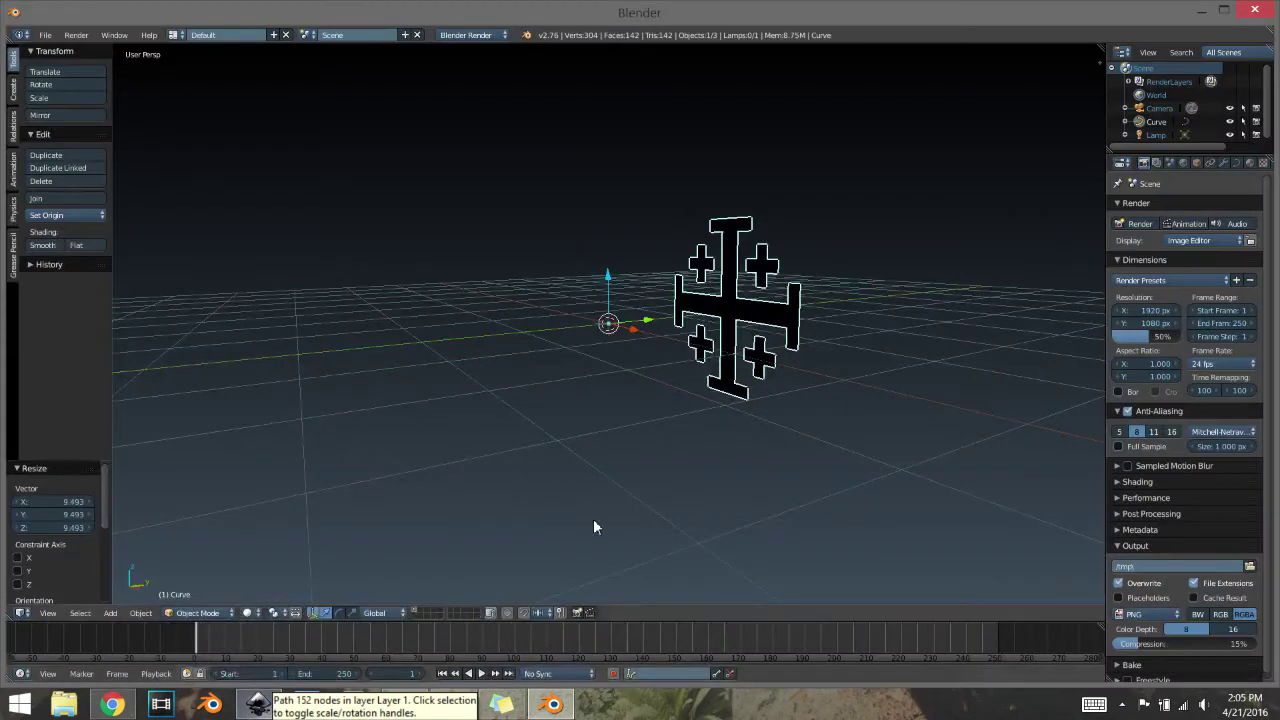
Set the render alpha to Transparent and the resolution scale to 100% (1920×1080)
{"action": "middle_click_drag", "start_coordinate": [644, 505], "coordinate": [673, 517]}
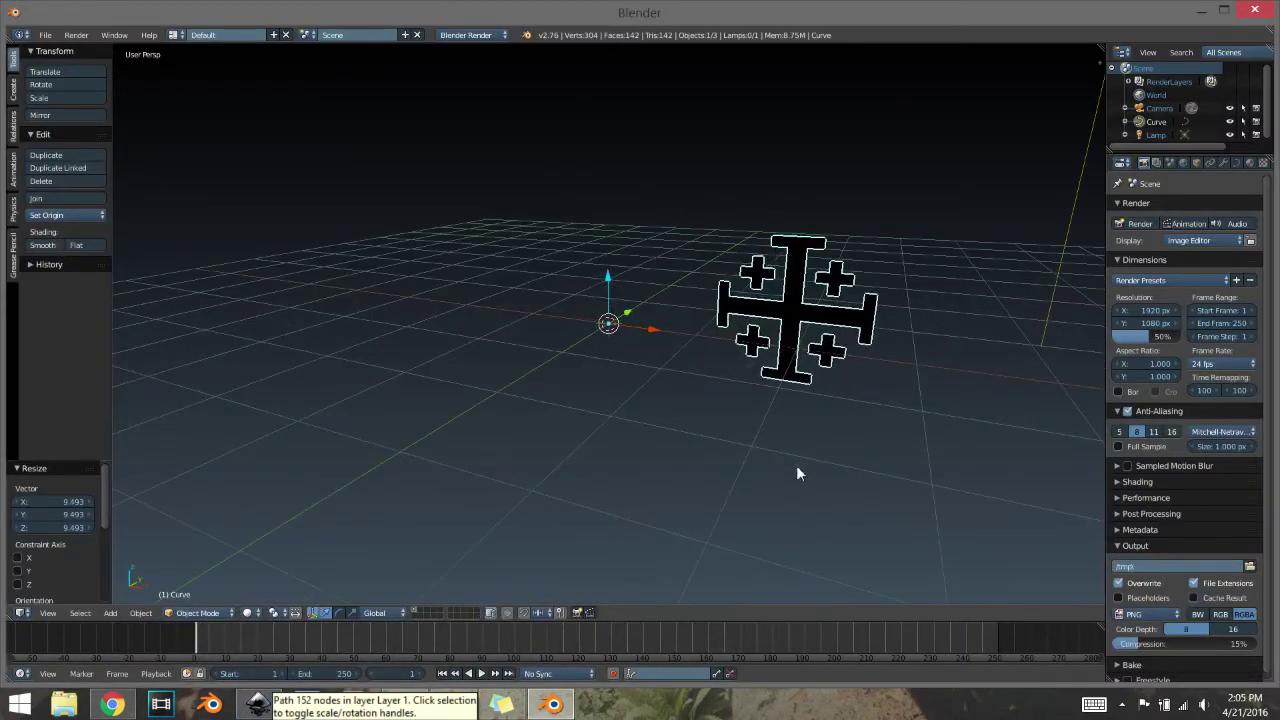
{"action": "middle_click_drag", "start_coordinate": [794, 464], "coordinate": [737, 449]}
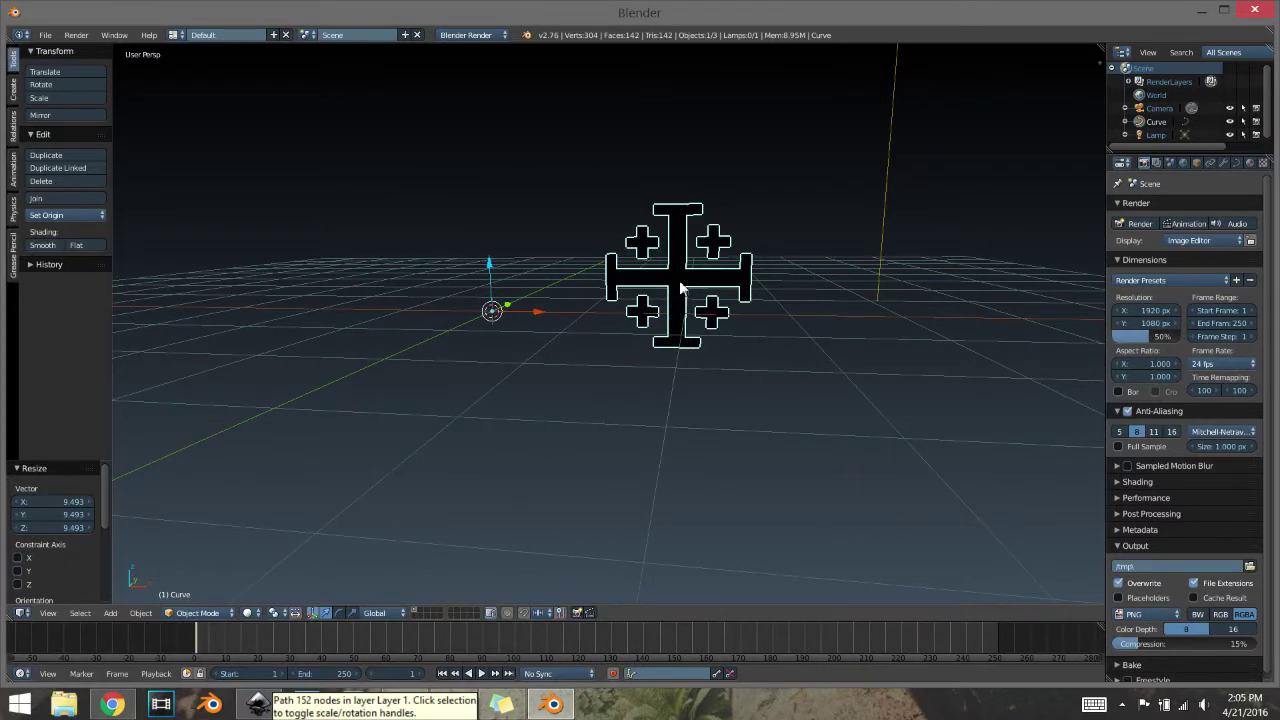
{"action": "left_click", "coordinate": [1150, 484]}
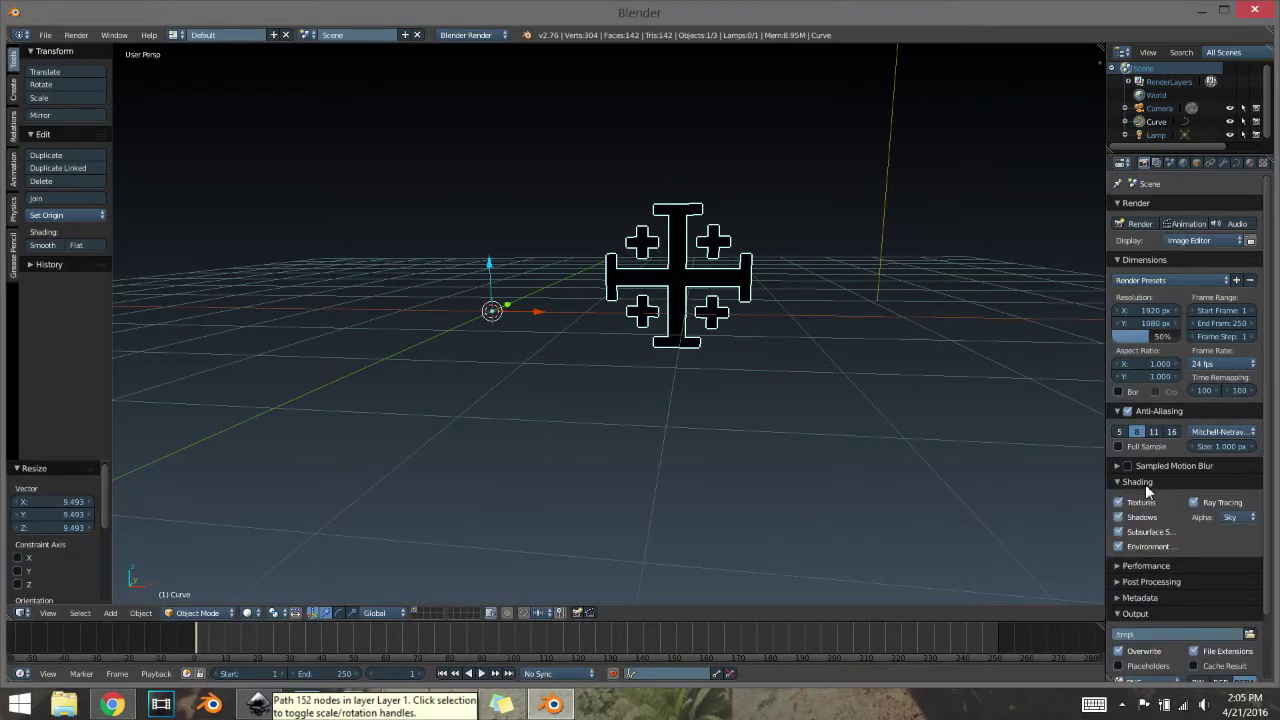
{"action": "left_click", "coordinate": [1240, 518]}
{"action": "left_click", "coordinate": [1216, 486]}
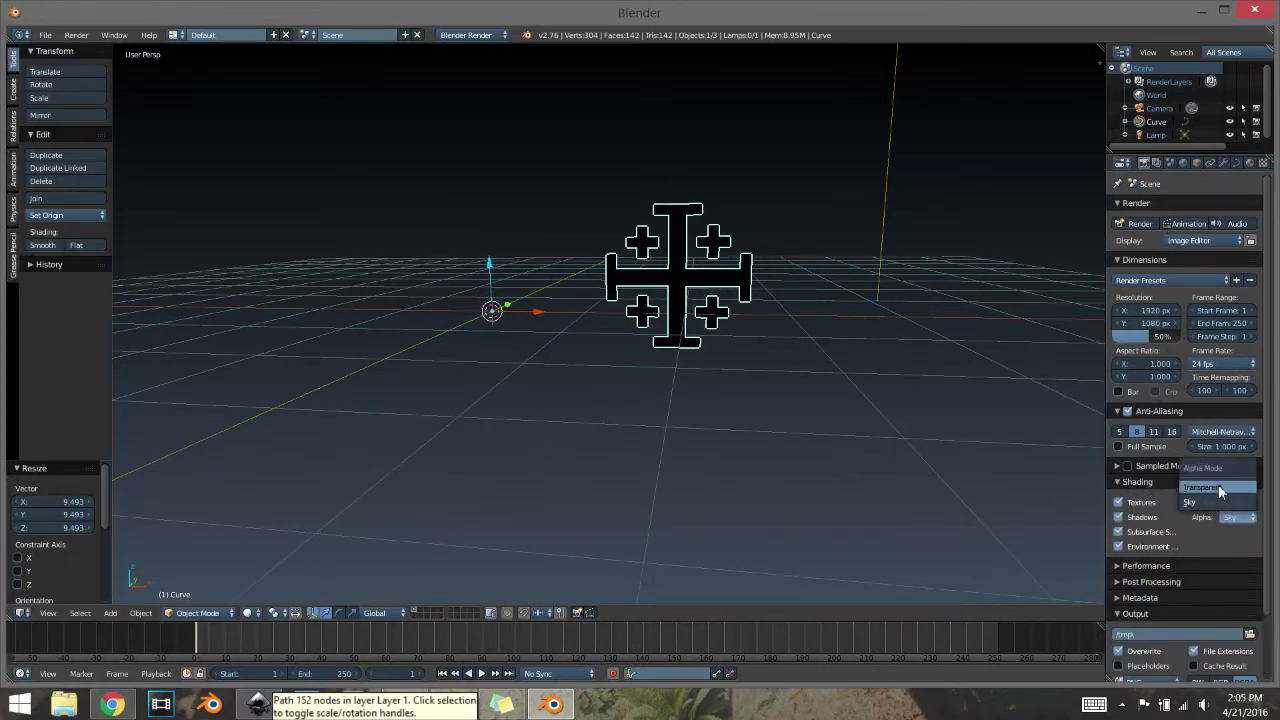
{"action": "left_click_drag", "start_coordinate": [1150, 337], "coordinate": [1181, 335]}
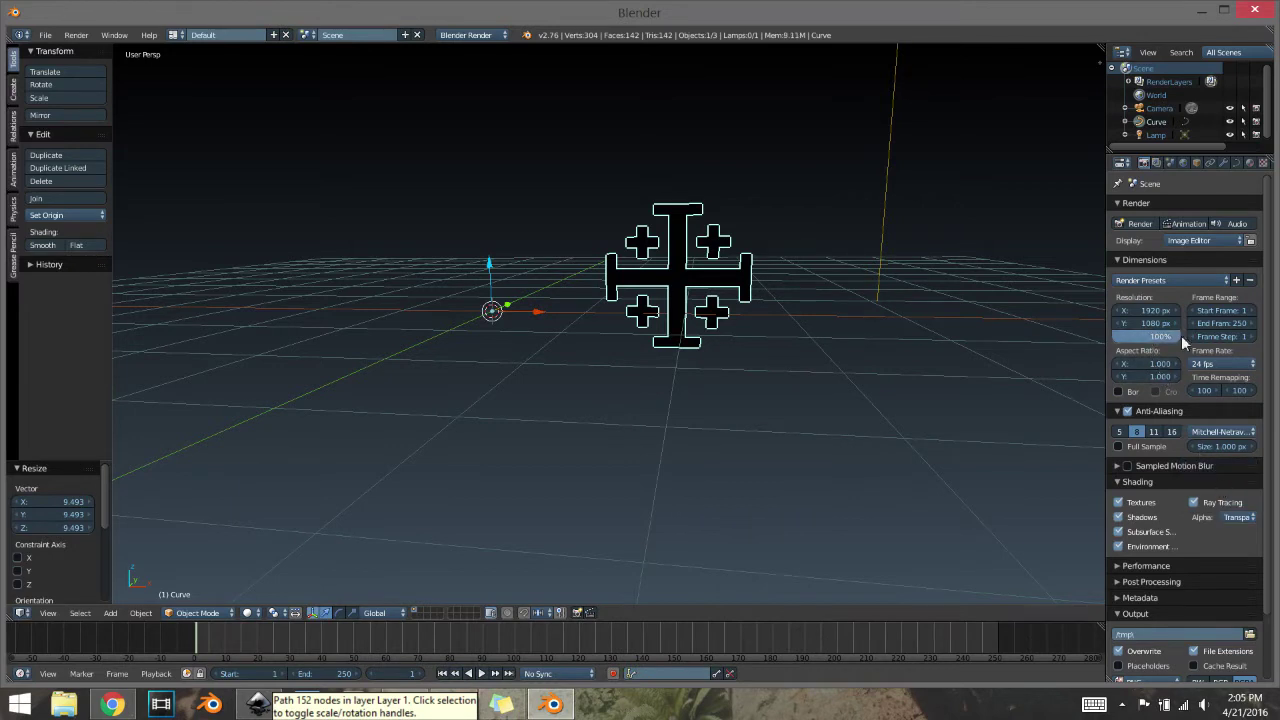
Set the cross curve's fill to None and extrude it to 0.020
{"action": "left_click", "coordinate": [1182, 163]}
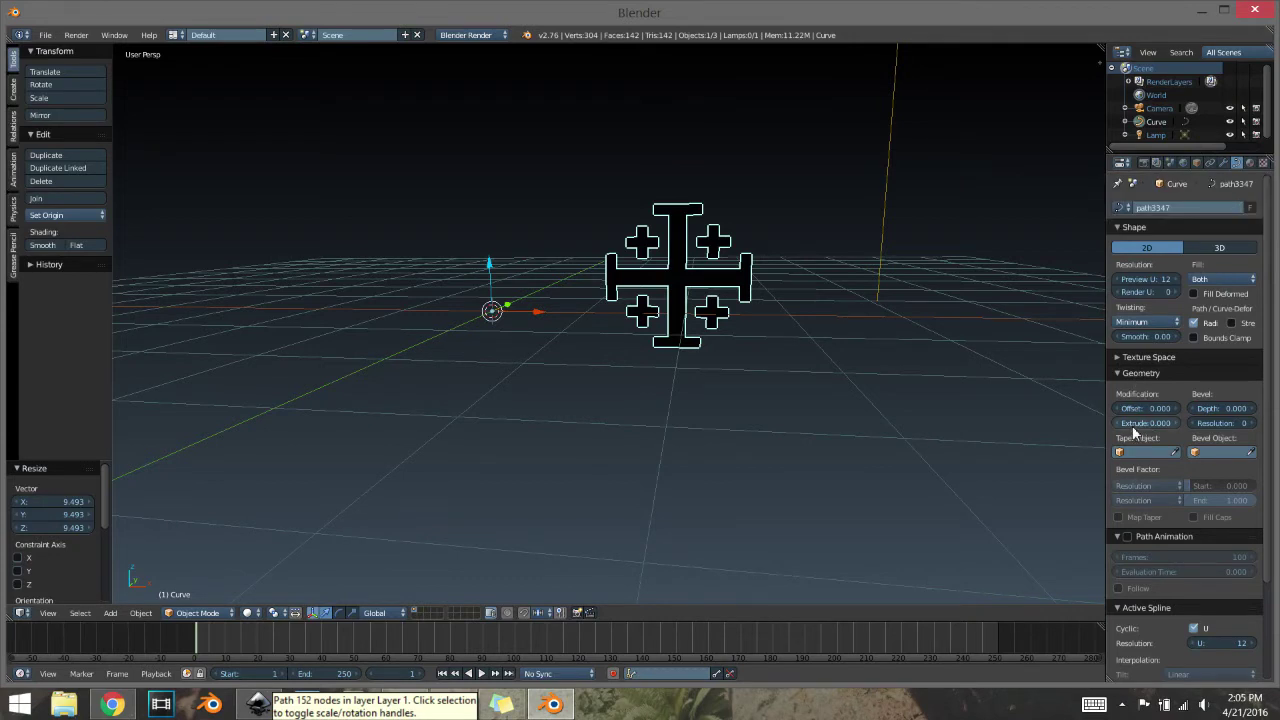
{"action": "left_click", "coordinate": [1202, 280]}
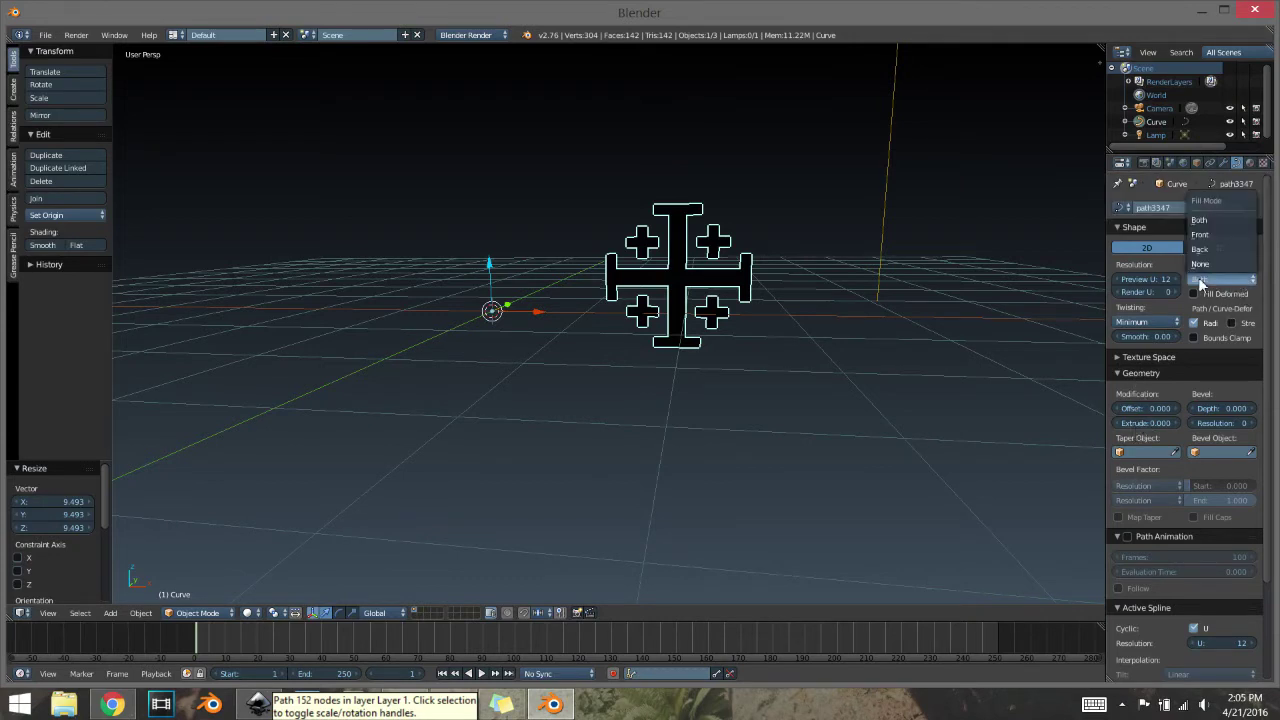
{"action": "left_click", "coordinate": [1205, 264]}
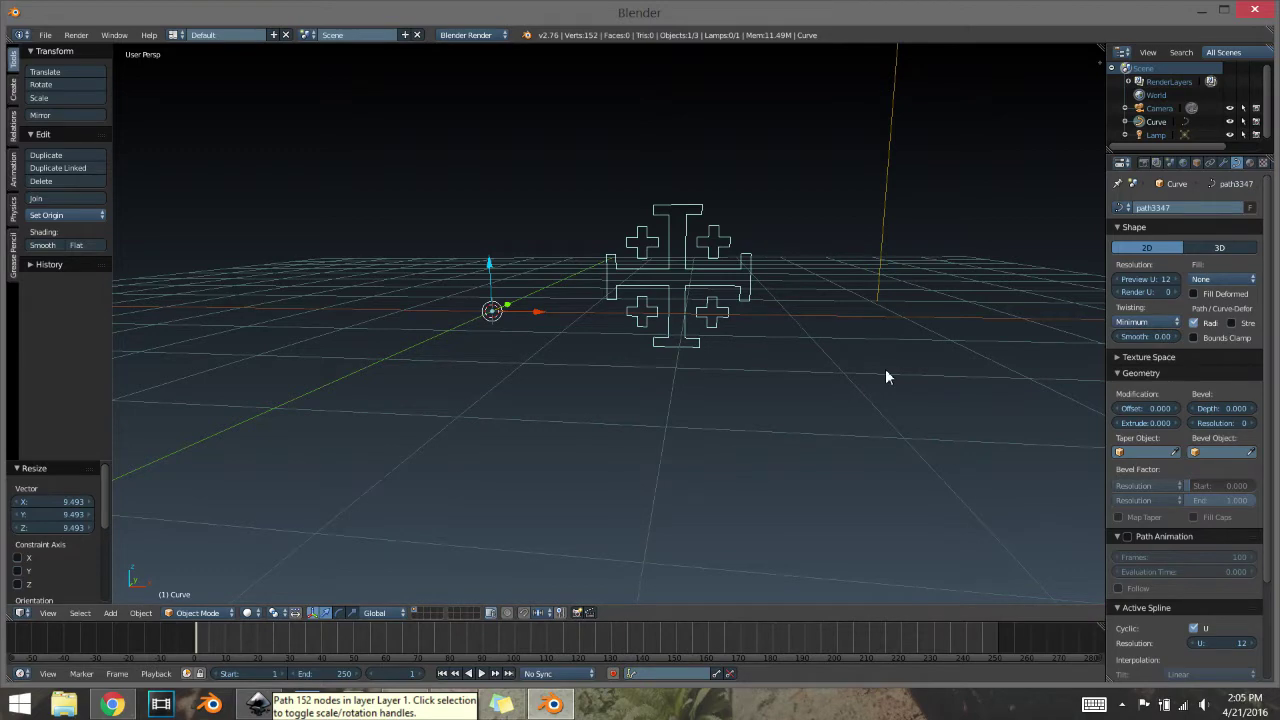
{"action": "middle_click_drag", "start_coordinate": [886, 370], "coordinate": [778, 396]}
{"action": "left_click_drag", "start_coordinate": [1134, 424], "coordinate": [1140, 424]}
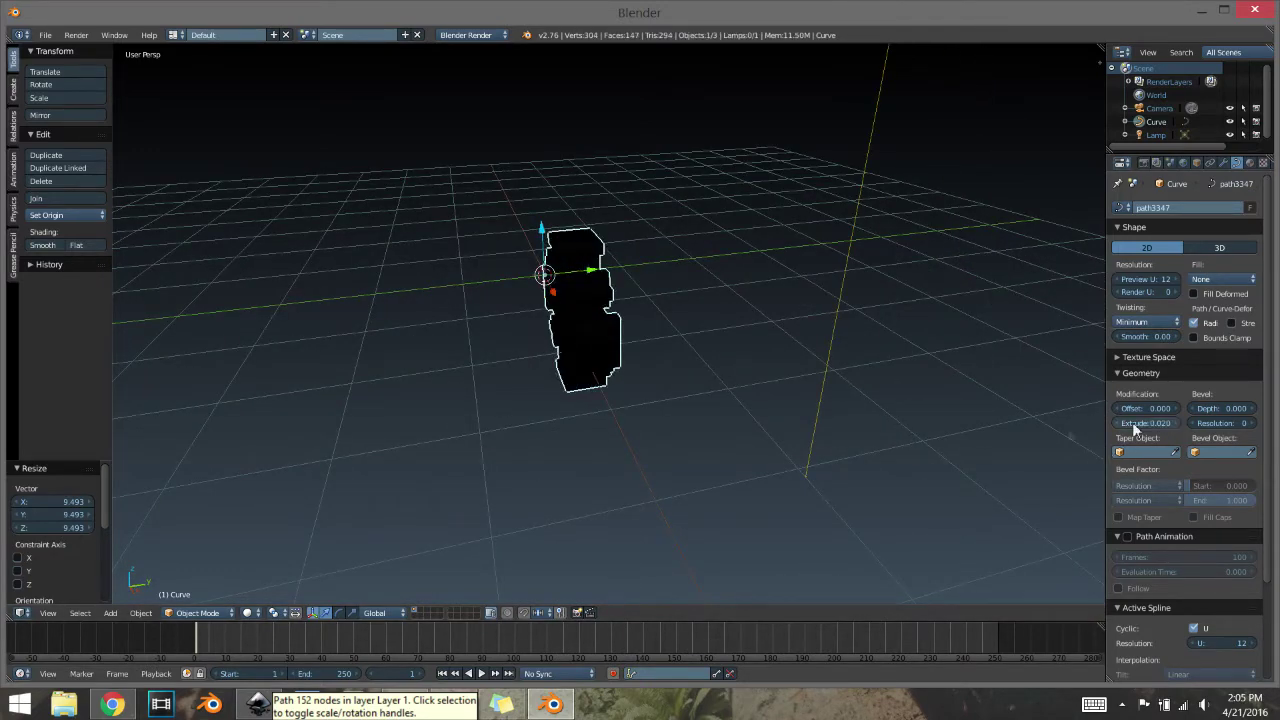
Scale the extruded cross down to about 2.813 and view it at an angle
{"action": "middle_click_drag", "start_coordinate": [789, 477], "coordinate": [894, 443]}
{"action": "key", "text": "s"}
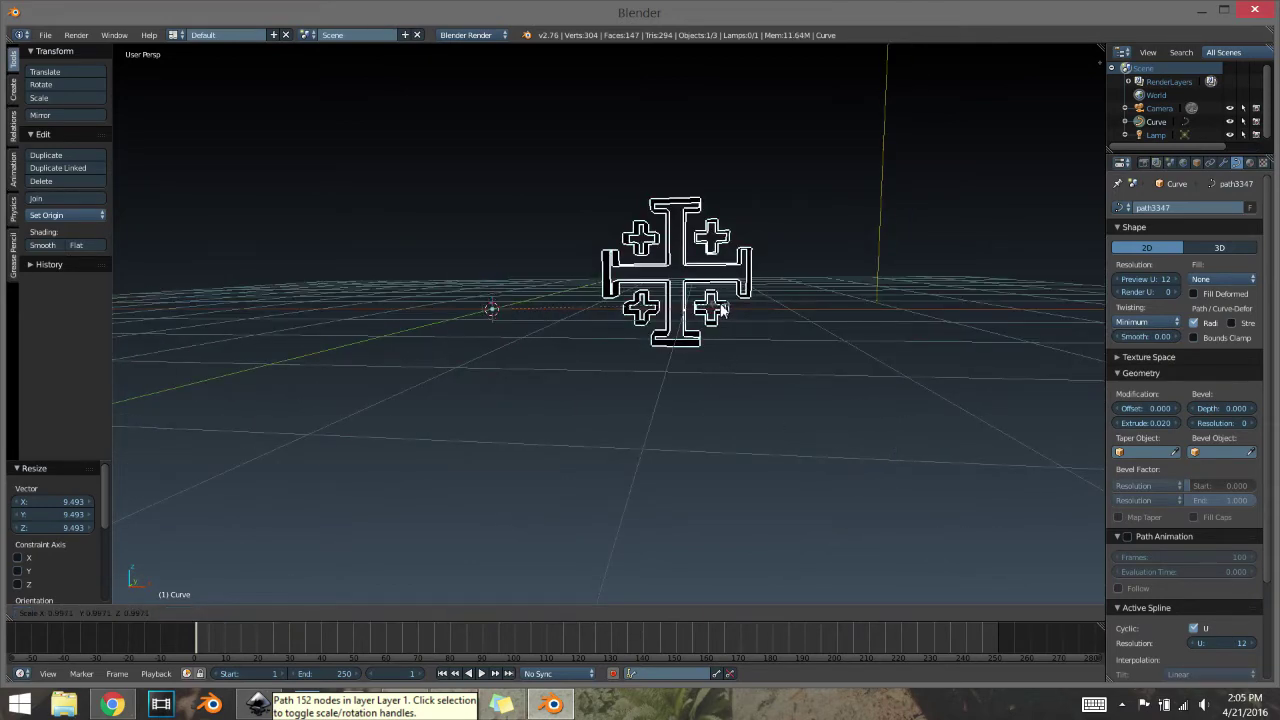
{"action": "left_click", "coordinate": [1072, 581]}
{"action": "scroll", "coordinate": [970, 485], "scroll_direction": "down", "scroll_amount": 5}
{"action": "mouse_move", "coordinate": [954, 475]}
{"action": "middle_mouse_down"}
{"action": "mouse_move", "coordinate": [924, 494]}
{"action": "mouse_move", "coordinate": [931, 480]}
{"action": "middle_mouse_up"}
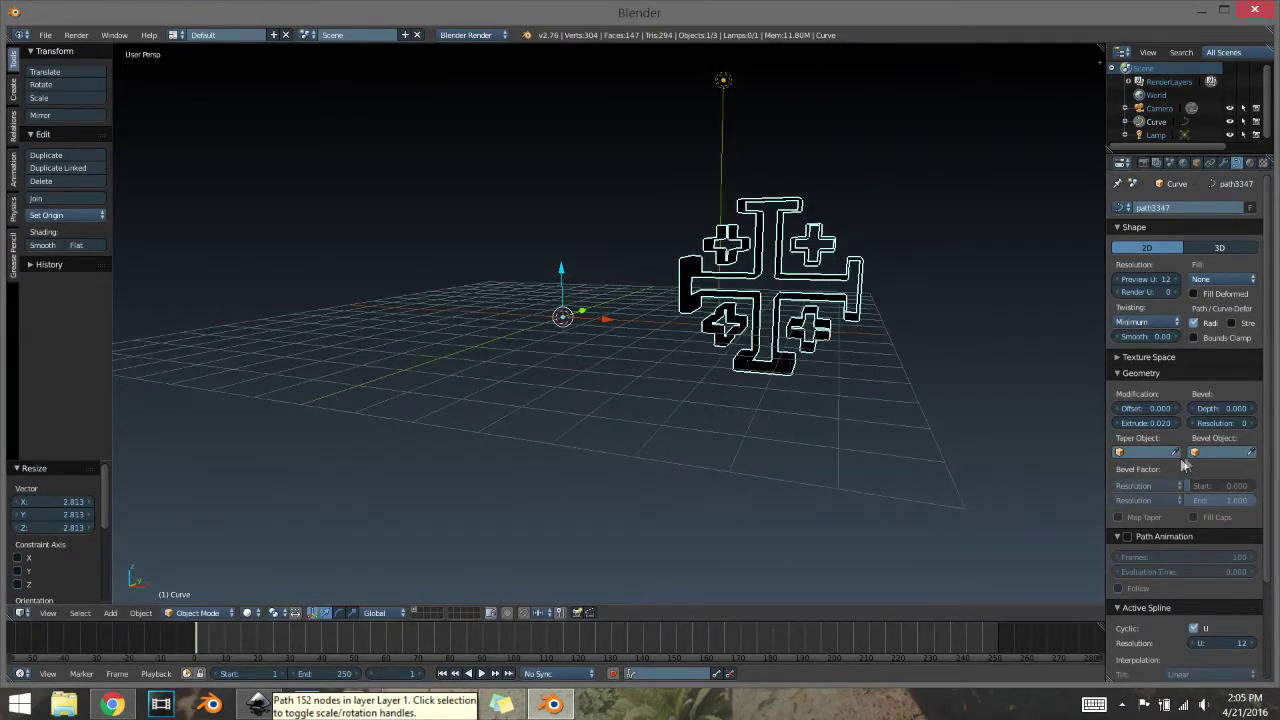
{"action": "left_click", "coordinate": [1218, 411]}
Give the cross outline bevel depth 0.003 and bevel resolution 12, yielding 8,816 vertices
{"action": "type", "text": "0.001"}
{"action": "key", "text": "Return"}
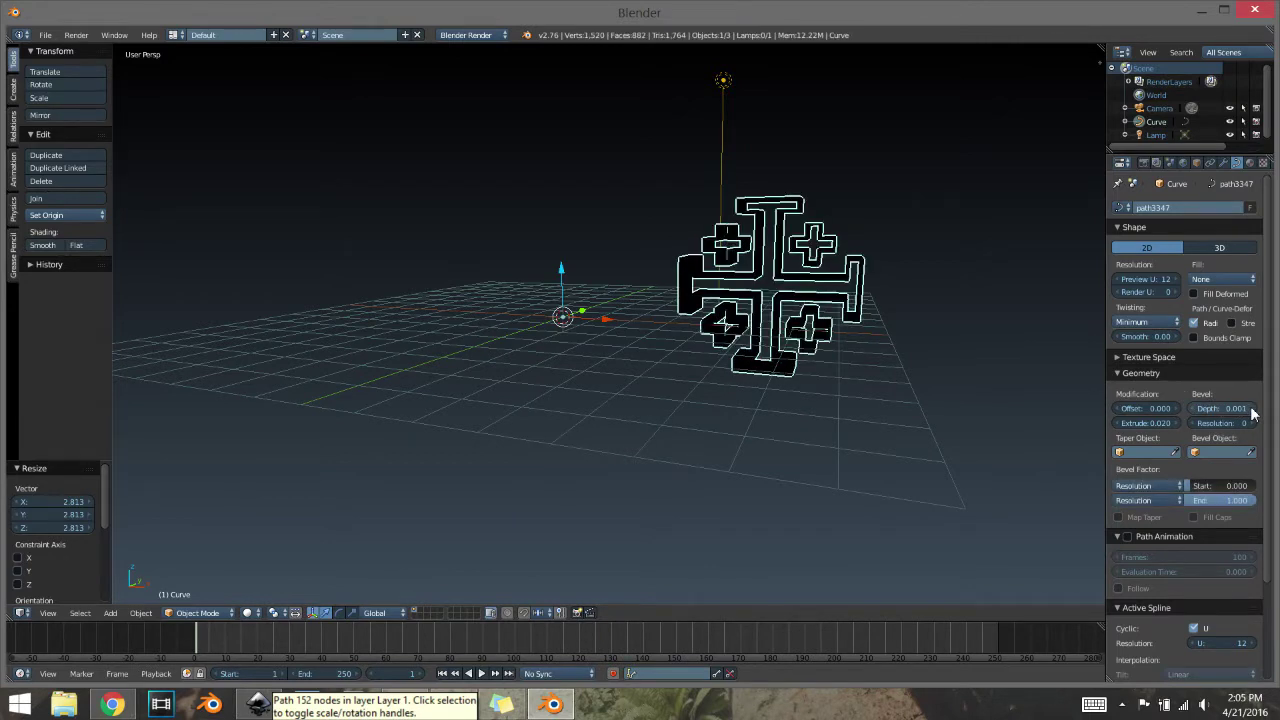
{"action": "left_click", "coordinate": [1252, 414]}
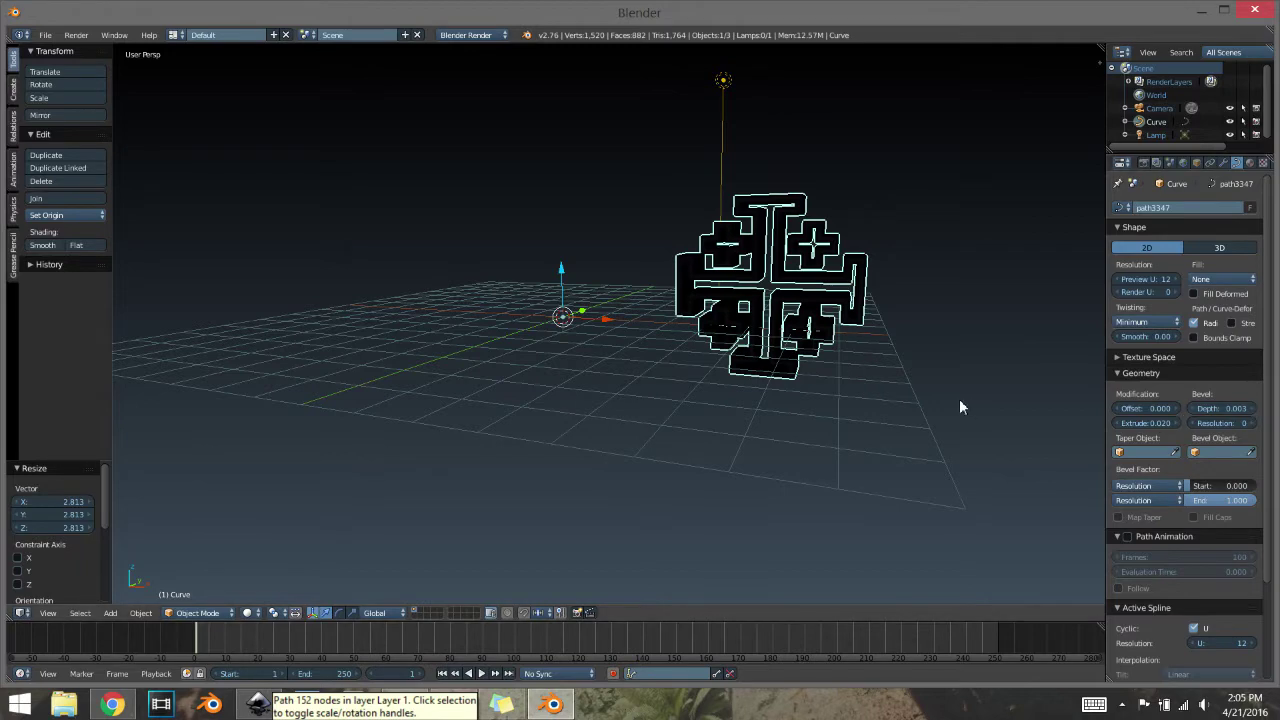
{"action": "middle_click_drag", "start_coordinate": [932, 387], "coordinate": [872, 397]}
{"action": "scroll", "coordinate": [926, 390], "scroll_direction": "up", "scroll_amount": 5}
{"action": "scroll", "coordinate": [872, 400], "scroll_direction": "down", "scroll_amount": 3}
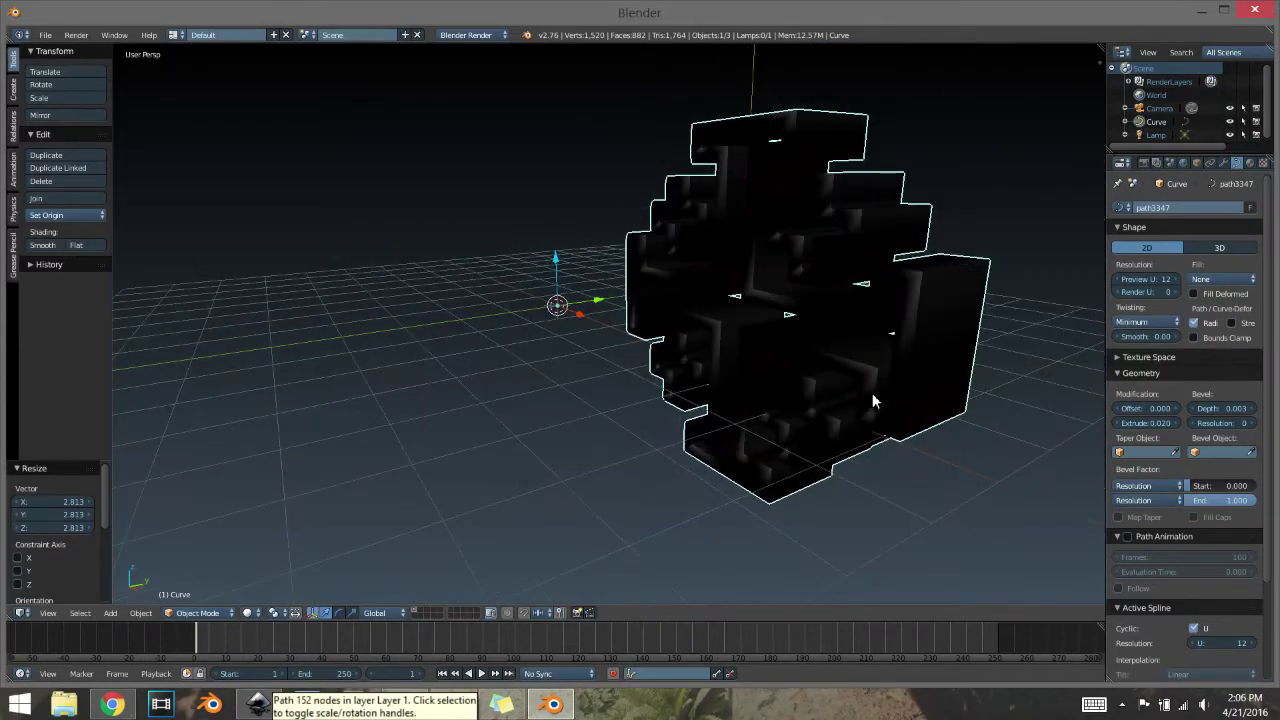
{"action": "middle_click_drag", "start_coordinate": [872, 400], "coordinate": [915, 400]}
{"action": "mouse_move", "coordinate": [1250, 430]}
{"action": "left_mouse_down"}
{"action": "mouse_move", "coordinate": [1270, 430]}
{"action": "mouse_move", "coordinate": [1252, 427]}
{"action": "left_mouse_up"}
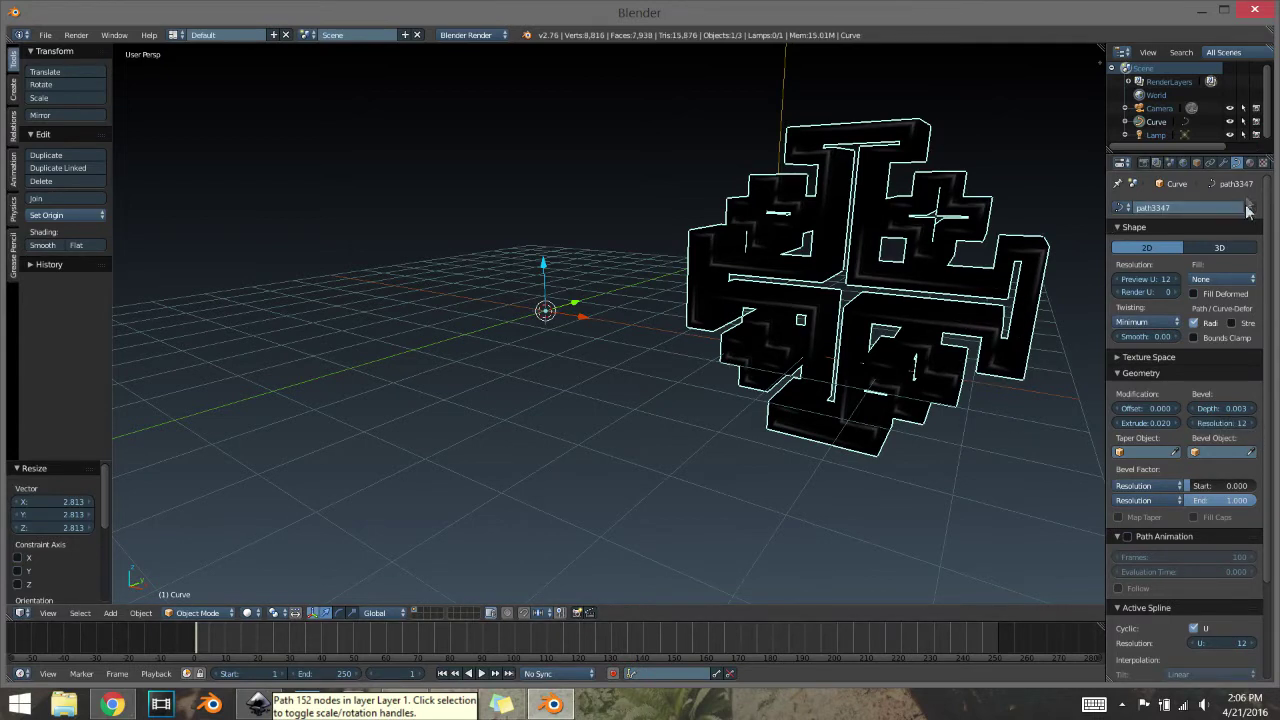
Duplicate the cross in place and set the copy's Fill to Both
{"action": "key", "text": "shift+d"}
{"action": "right_click", "coordinate": [755, 258]}
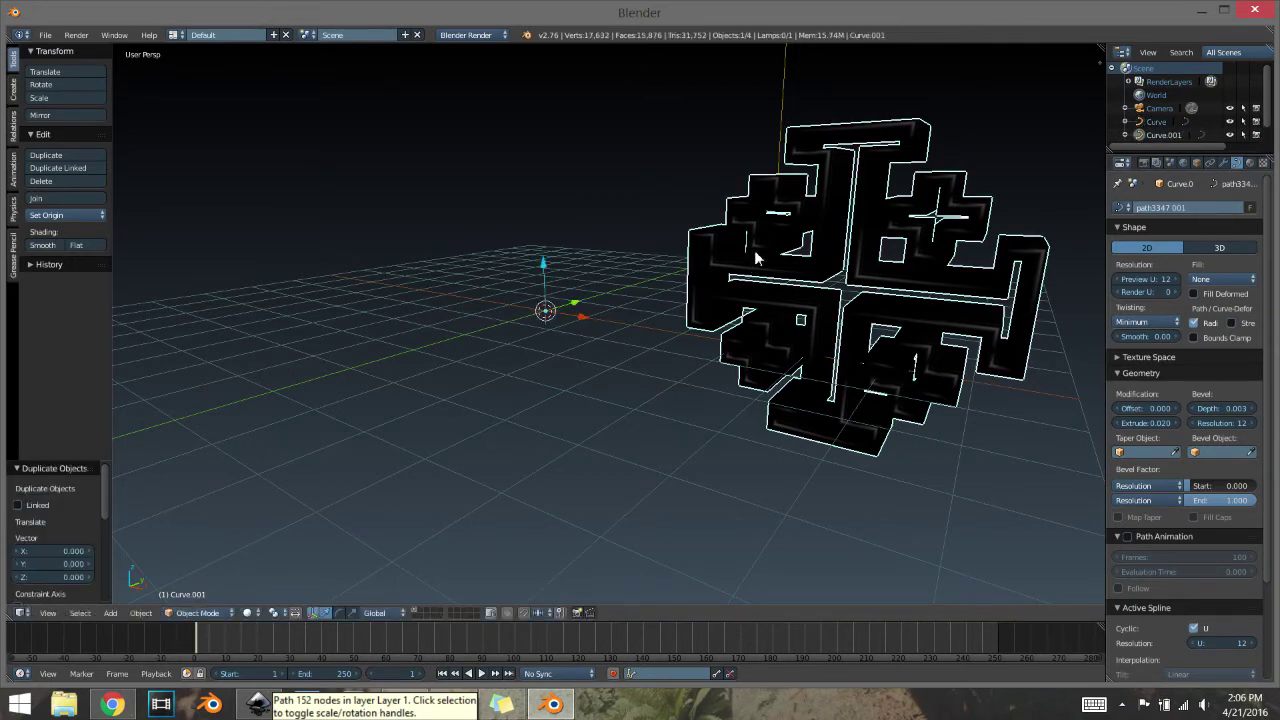
{"action": "left_click", "coordinate": [1229, 280]}
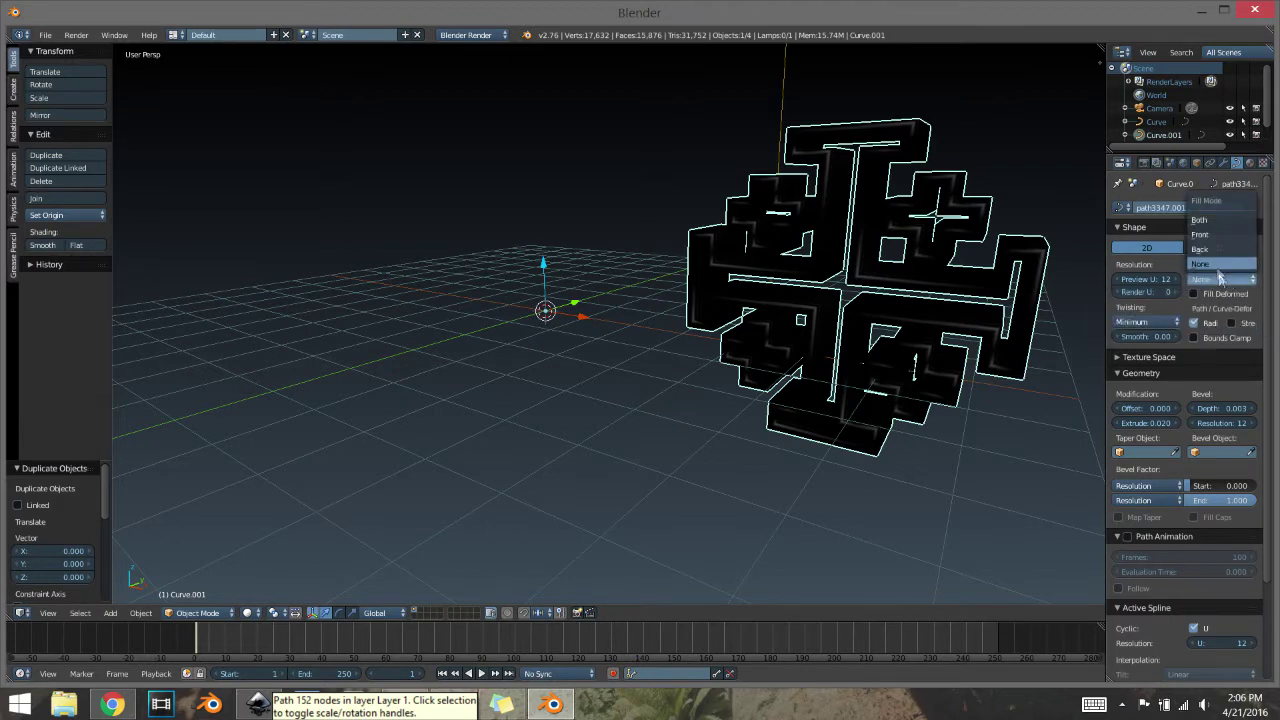
{"action": "left_click", "coordinate": [1205, 220]}
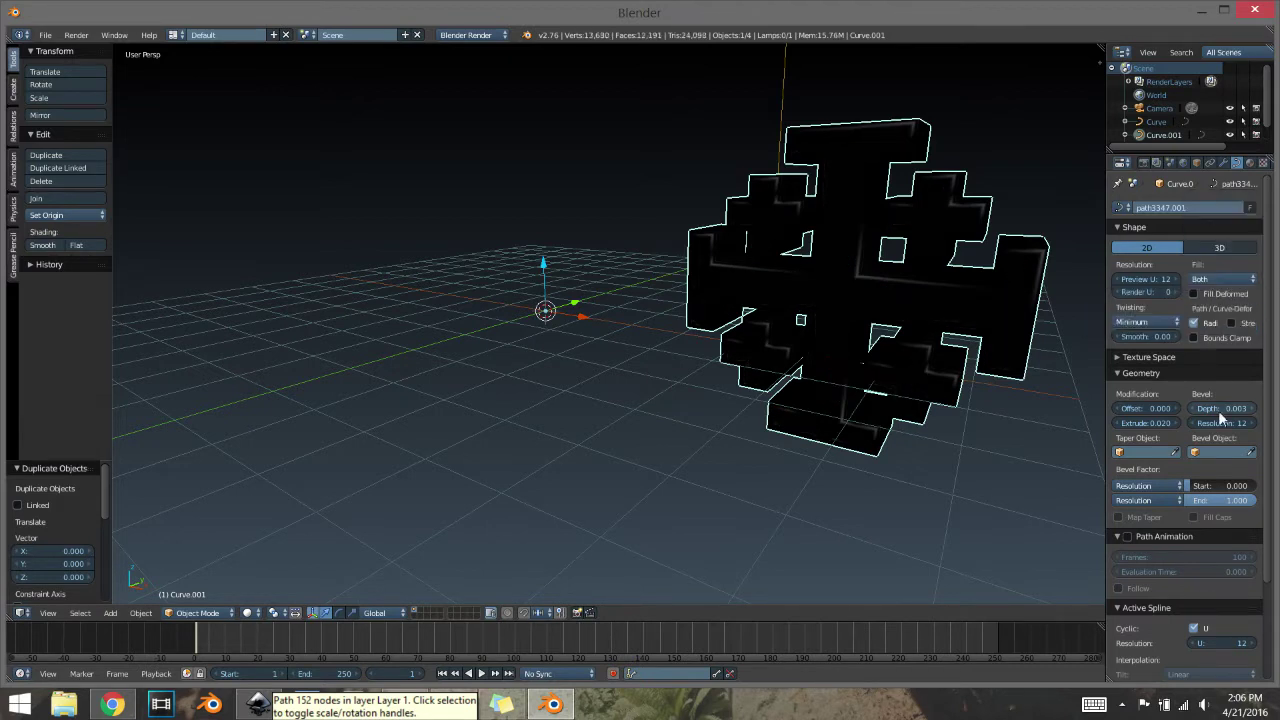
Zero the duplicate's bevel depth and resolution, then bring up its SVGMat.001 material settings
{"action": "mouse_move", "coordinate": [1220, 410]}
{"action": "left_mouse_down"}
{"action": "mouse_move", "coordinate": [1198, 410]}
{"action": "mouse_move", "coordinate": [1218, 423]}
{"action": "mouse_move", "coordinate": [1200, 423]}
{"action": "left_mouse_up"}
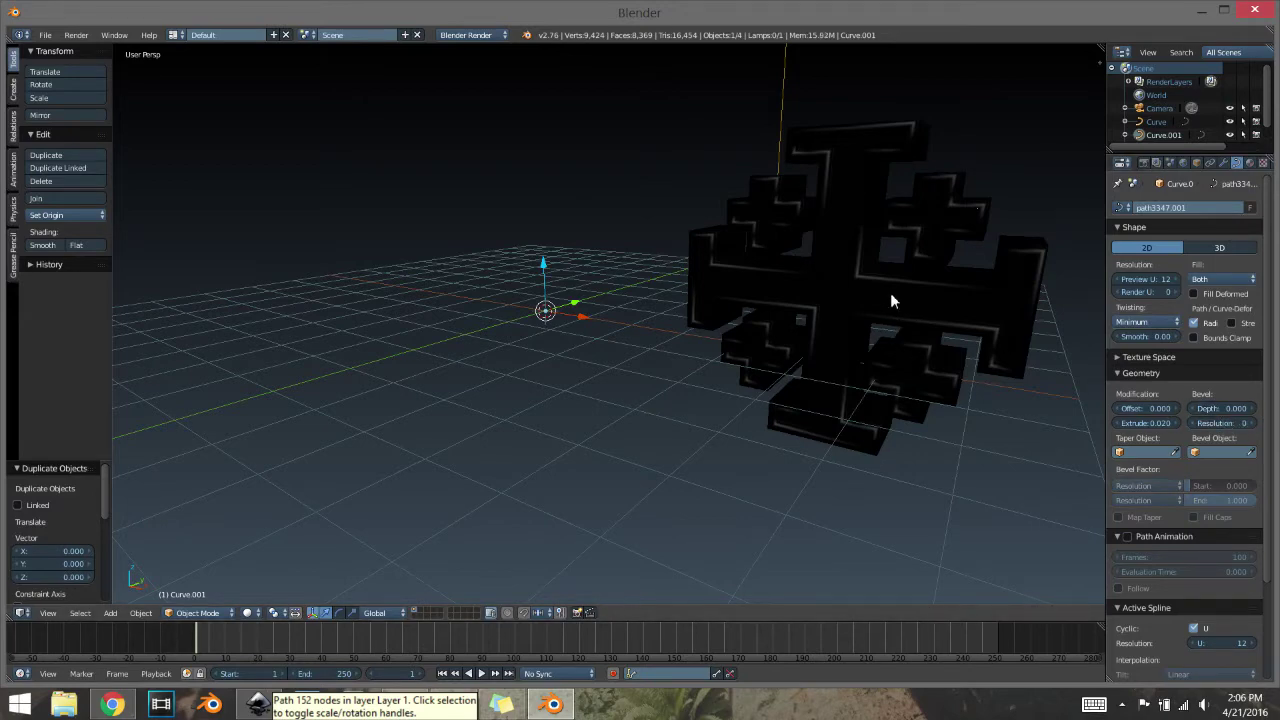
{"action": "scroll", "coordinate": [840, 245], "scroll_direction": "up", "scroll_amount": 5}
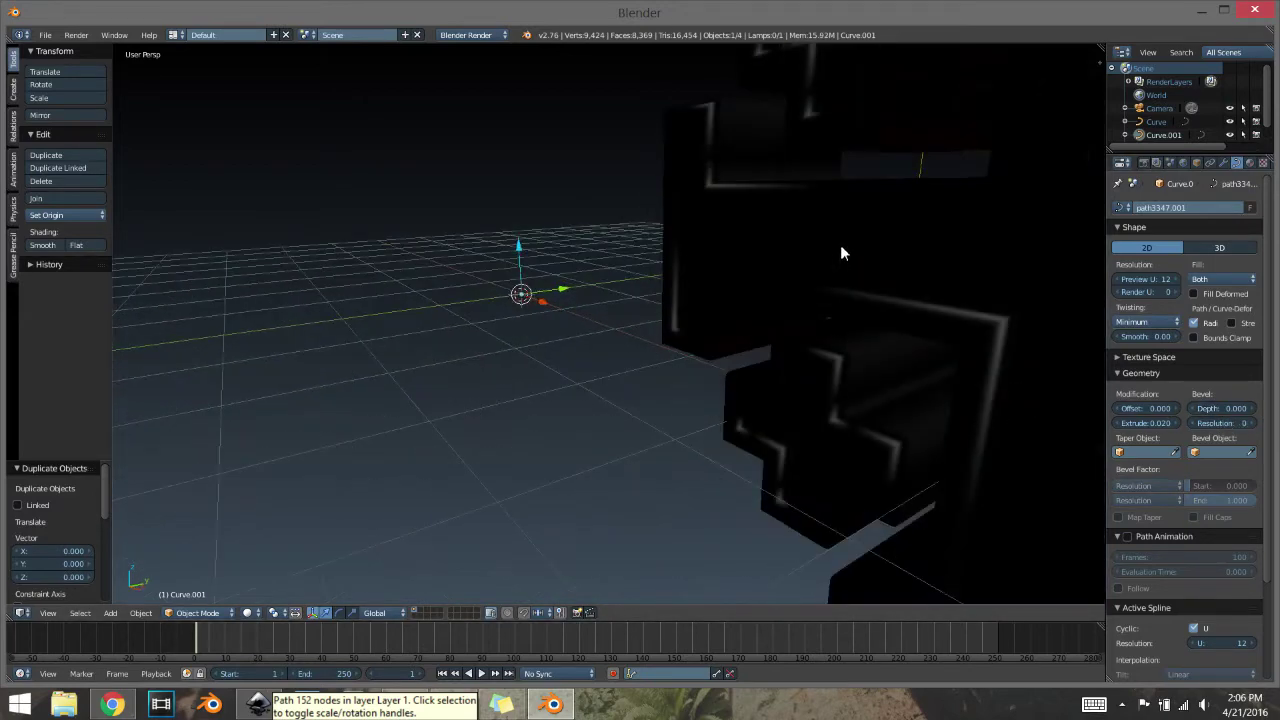
{"action": "scroll", "coordinate": [865, 291], "scroll_direction": "down", "scroll_amount": 6}
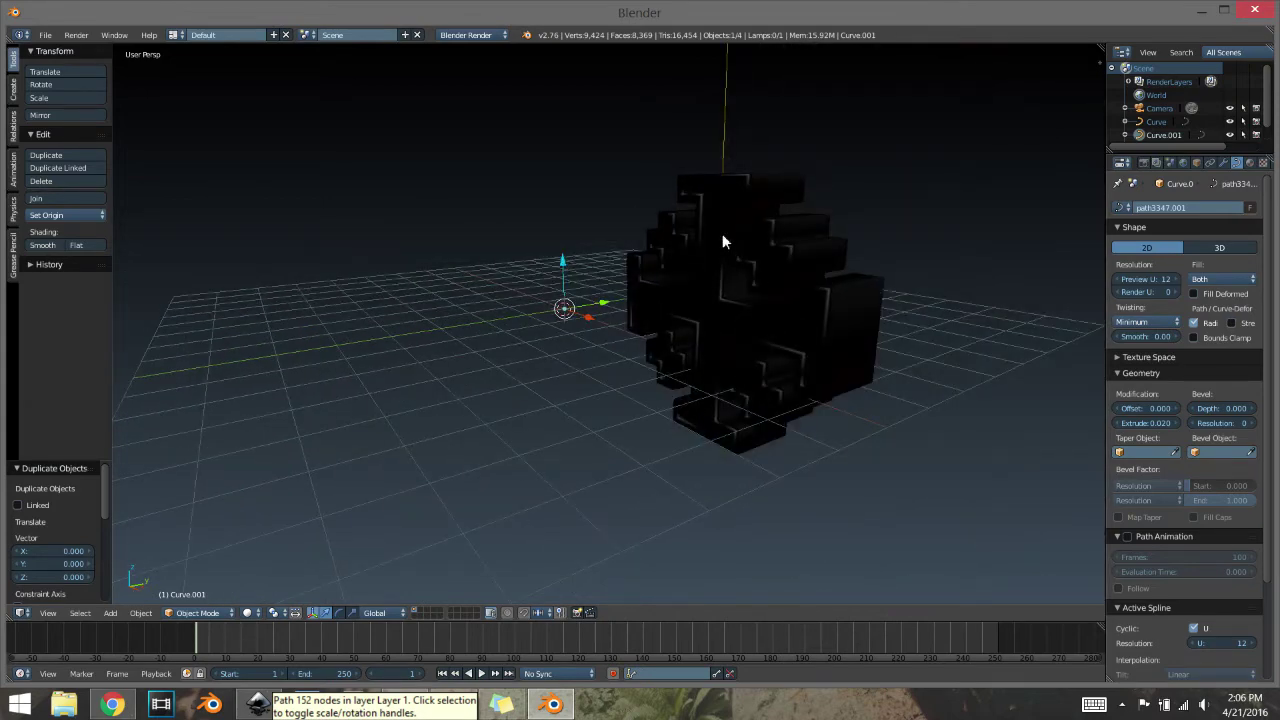
{"action": "middle_click_drag", "start_coordinate": [806, 290], "coordinate": [859, 288]}
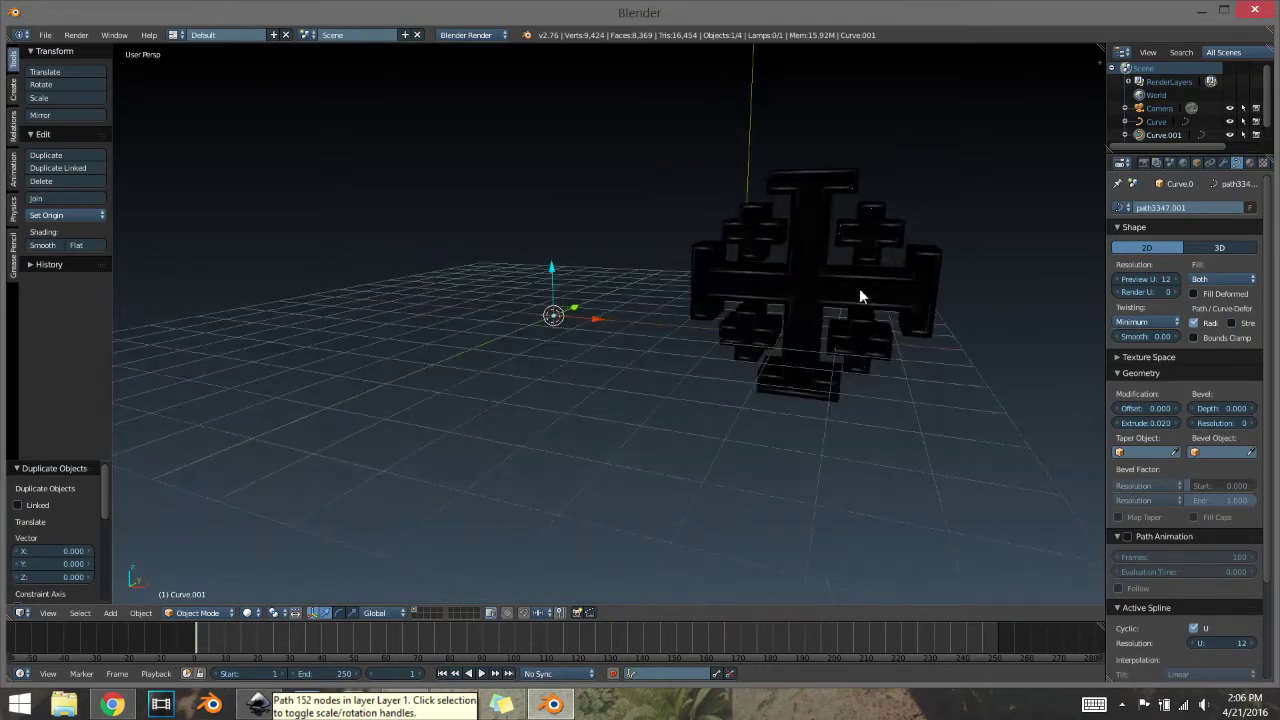
{"action": "left_click", "coordinate": [1249, 163]}
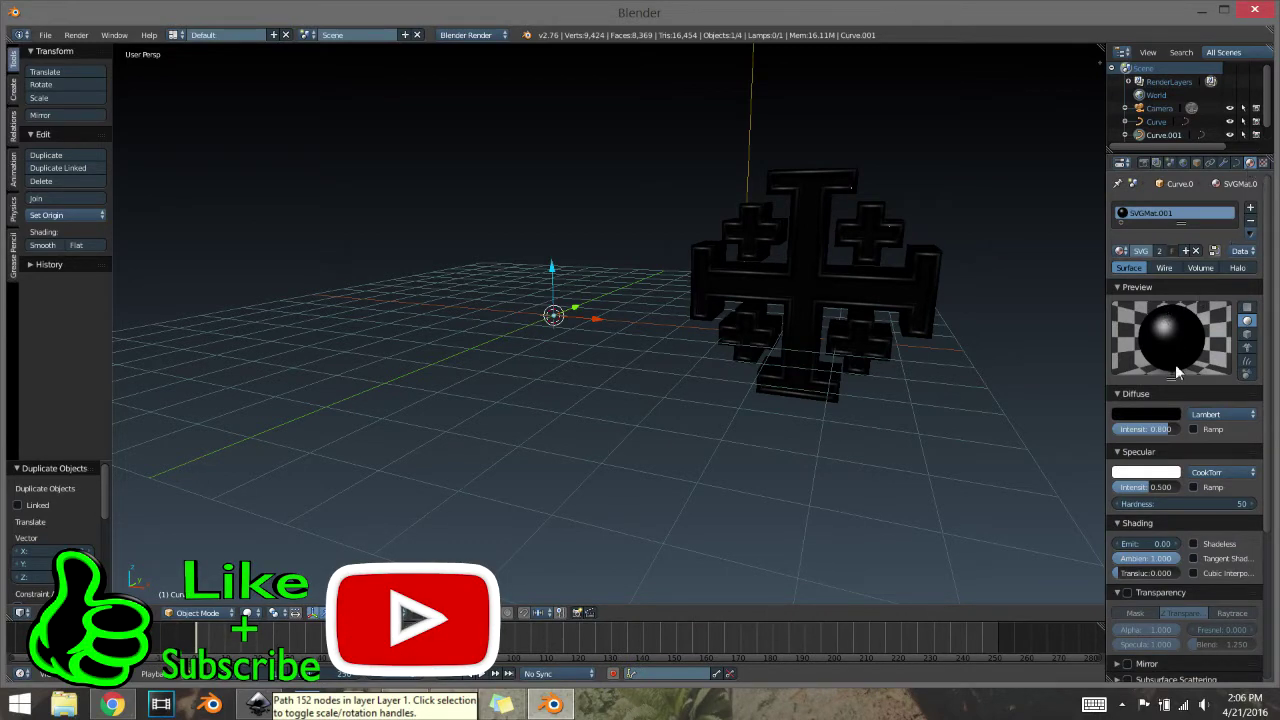
Set SVGMat.001 diffuse intensity to 1.0 and its colour to hex 222222 dark grey
{"action": "left_click_drag", "start_coordinate": [1133, 430], "coordinate": [1146, 430]}
{"action": "left_click", "coordinate": [1144, 413]}
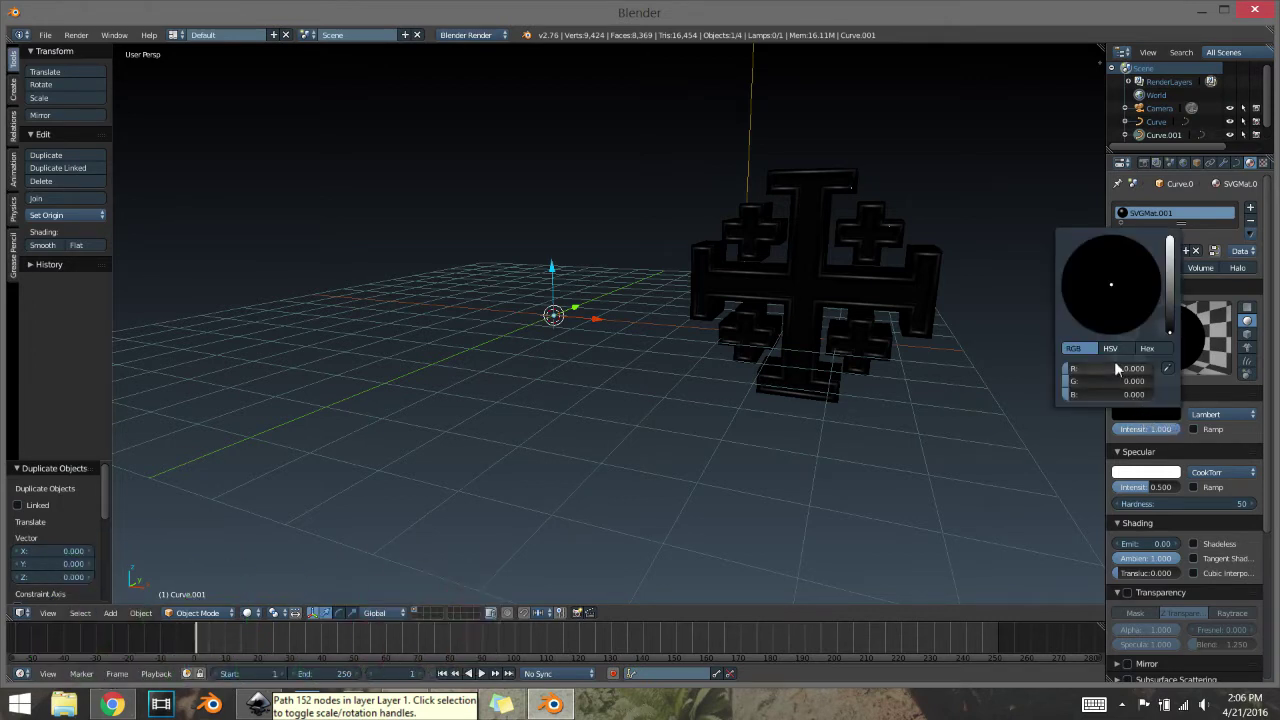
{"action": "left_click", "coordinate": [1142, 348]}
{"action": "left_click", "coordinate": [1085, 368]}
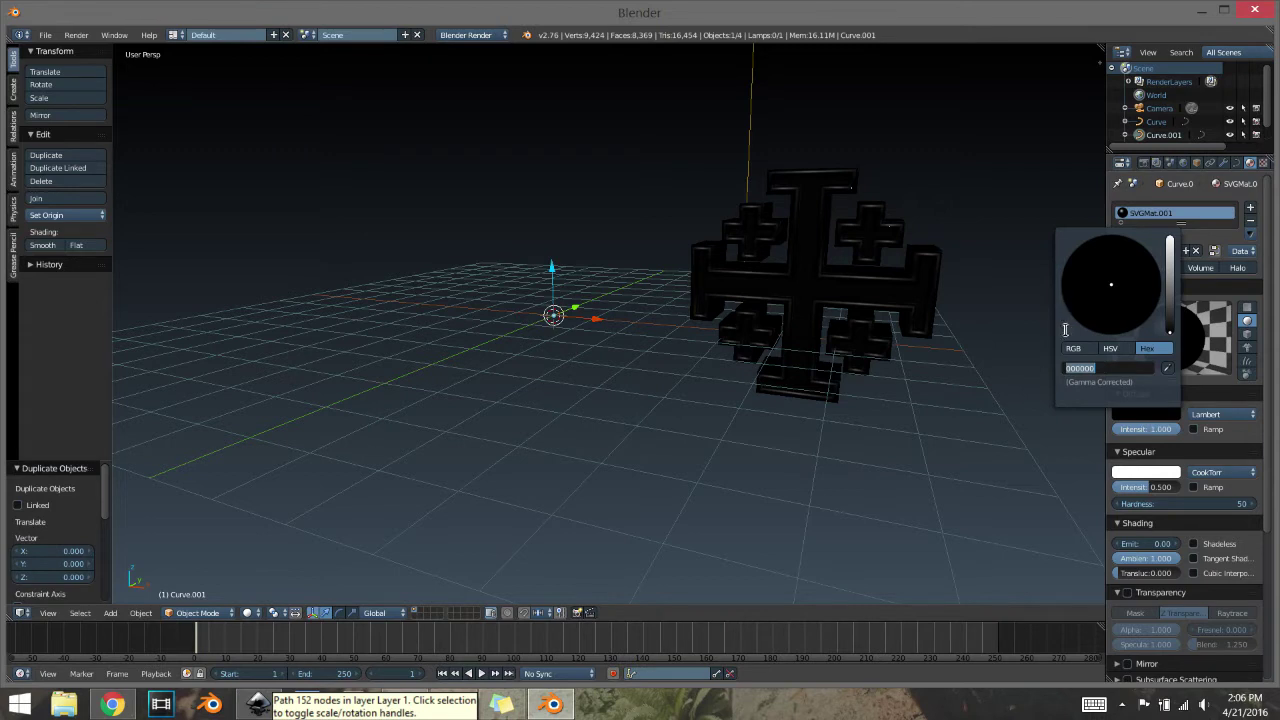
{"action": "type", "text": "222222"}
{"action": "key", "text": "Return"}
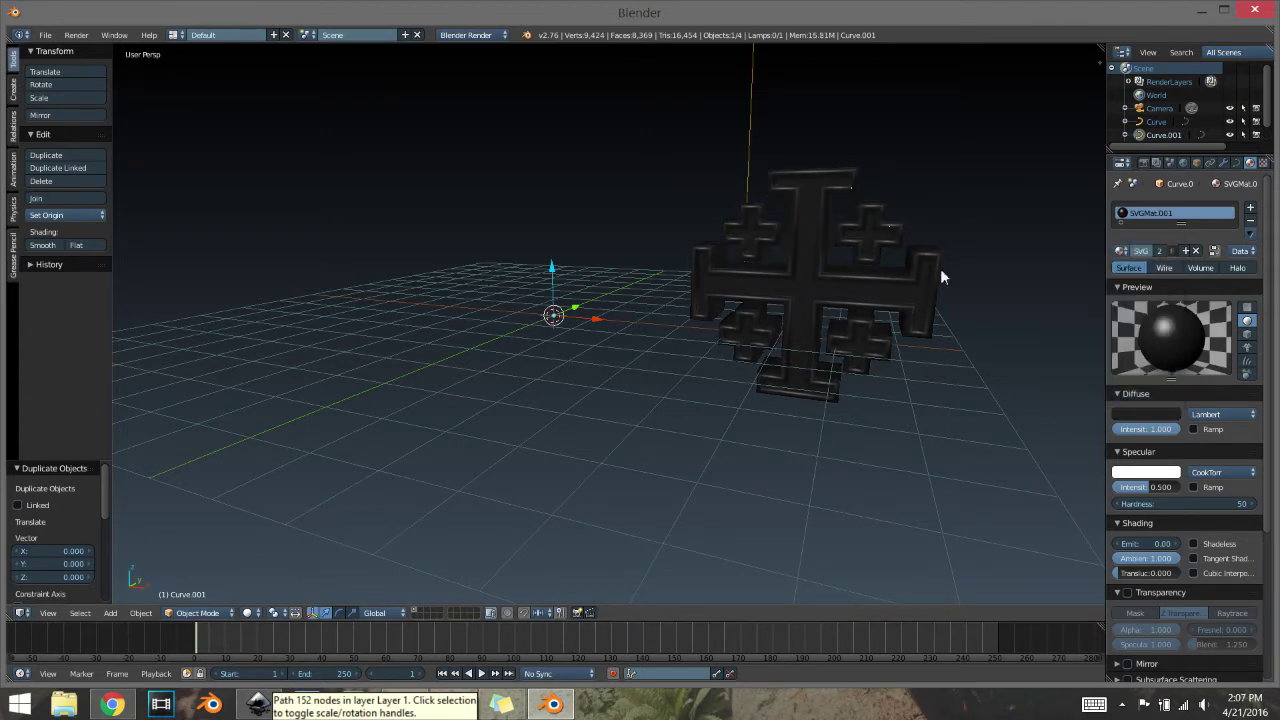
Select the original cross, unlink the shared SVGMat.001, and create a new material
{"action": "right_click", "coordinate": [856, 247]}
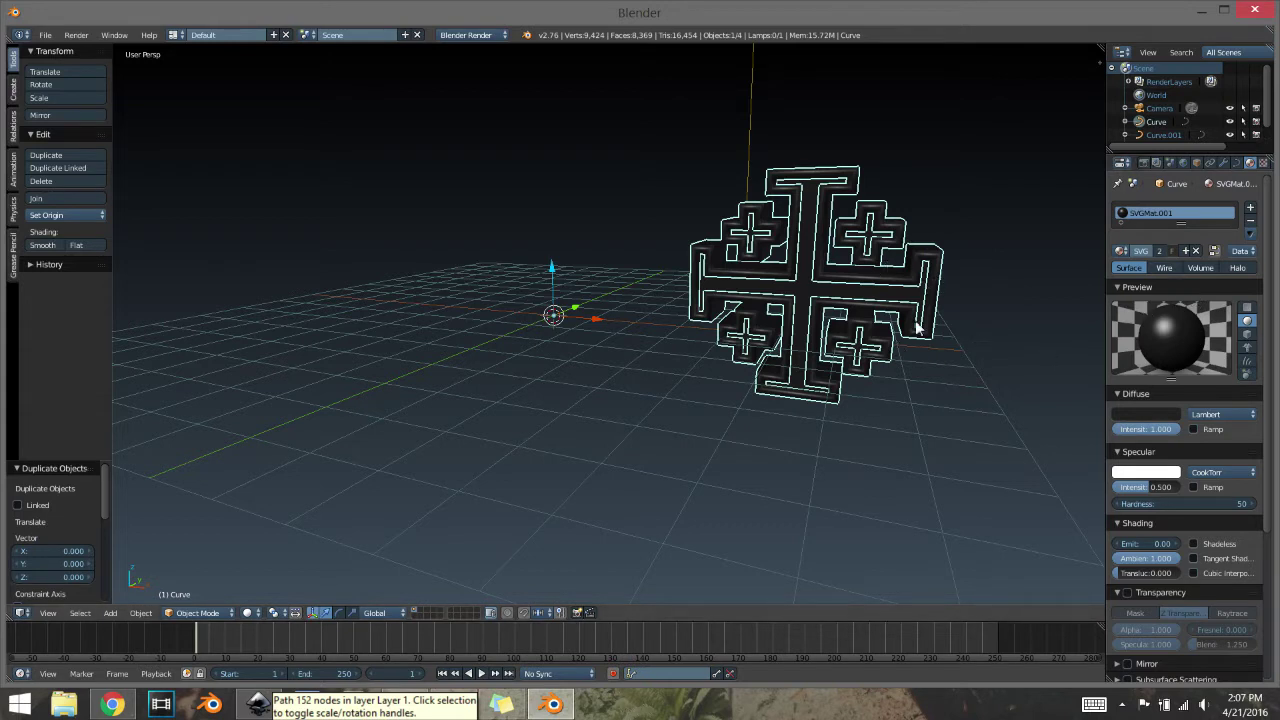
{"action": "left_click", "coordinate": [1195, 250]}
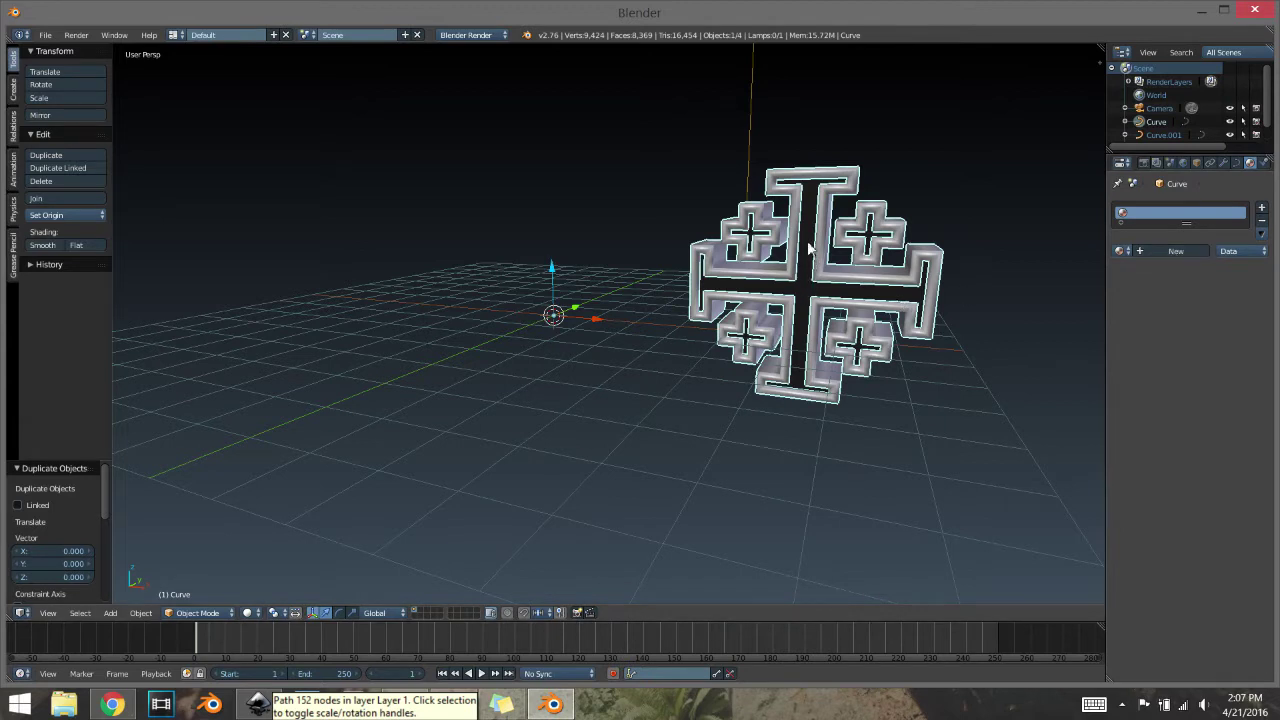
{"action": "left_click", "coordinate": [1178, 250]}
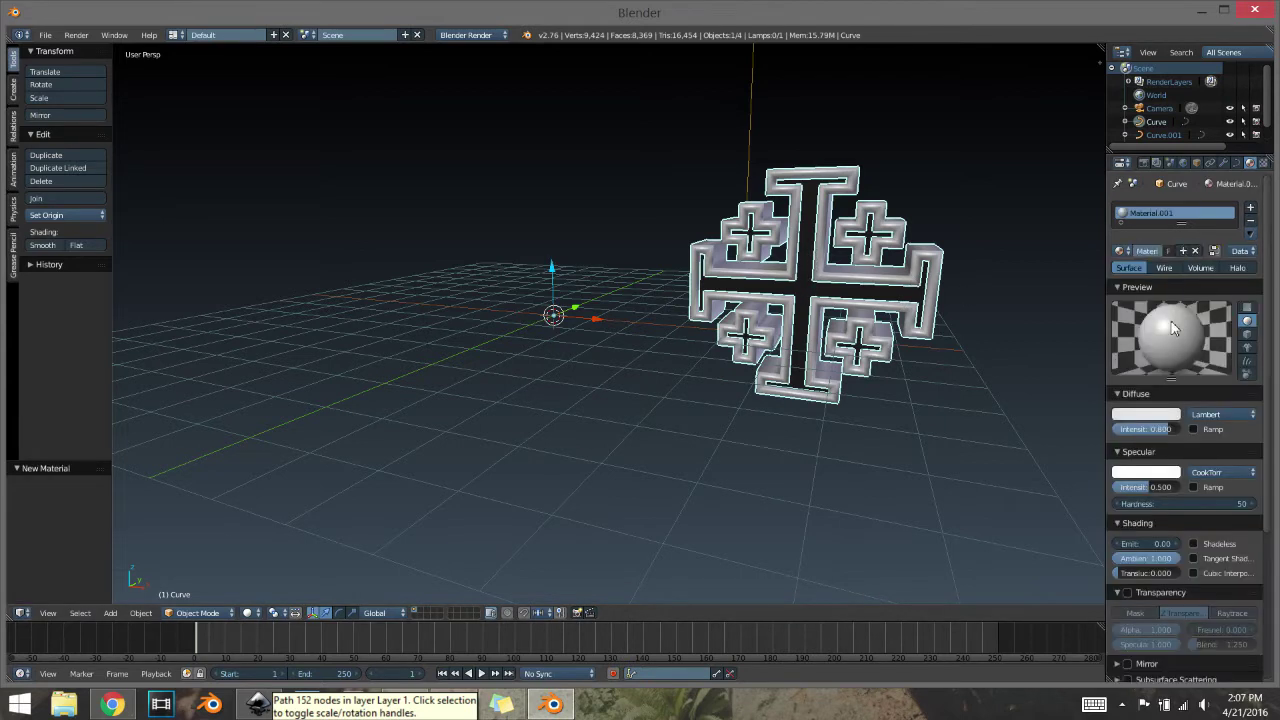
Give the new material red FF0016 diffuse colour at intensity 1.0
{"action": "left_click_drag", "start_coordinate": [1143, 429], "coordinate": [1180, 429]}
{"action": "left_click", "coordinate": [1161, 416]}
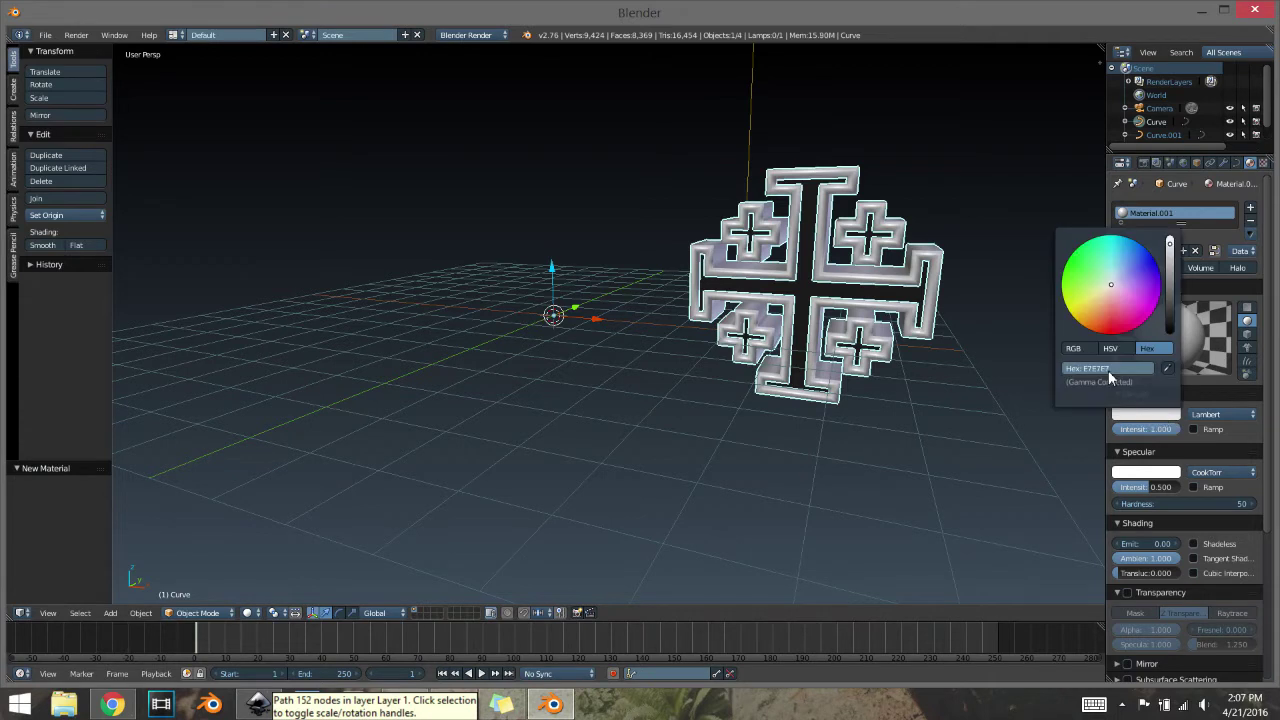
{"action": "type", "text": "#"}
{"action": "type", "text": "FF0016"}
{"action": "key", "text": "Return"}
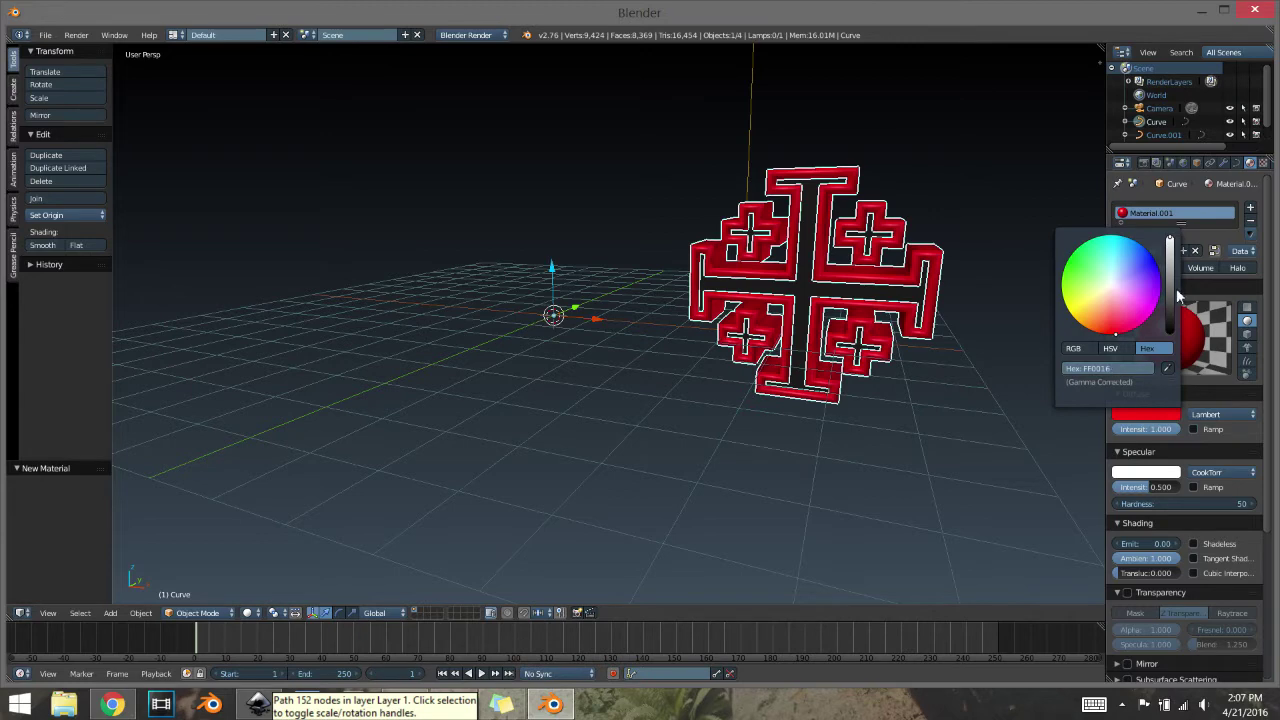
{"action": "middle_click_drag", "start_coordinate": [1013, 404], "coordinate": [1014, 272]}
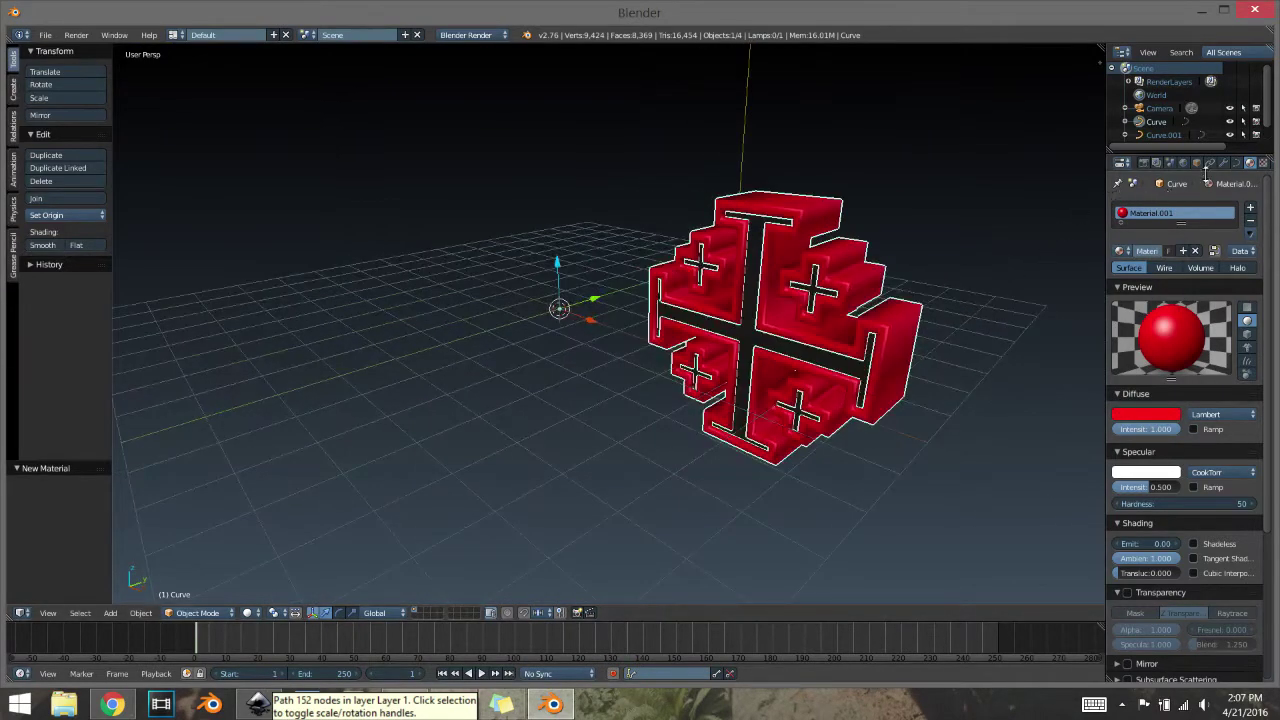
Lower the red cross's Geometry Bevel Depth from 0.003 to 0.002 and inspect the thinner outline
{"action": "left_click", "coordinate": [1237, 163]}
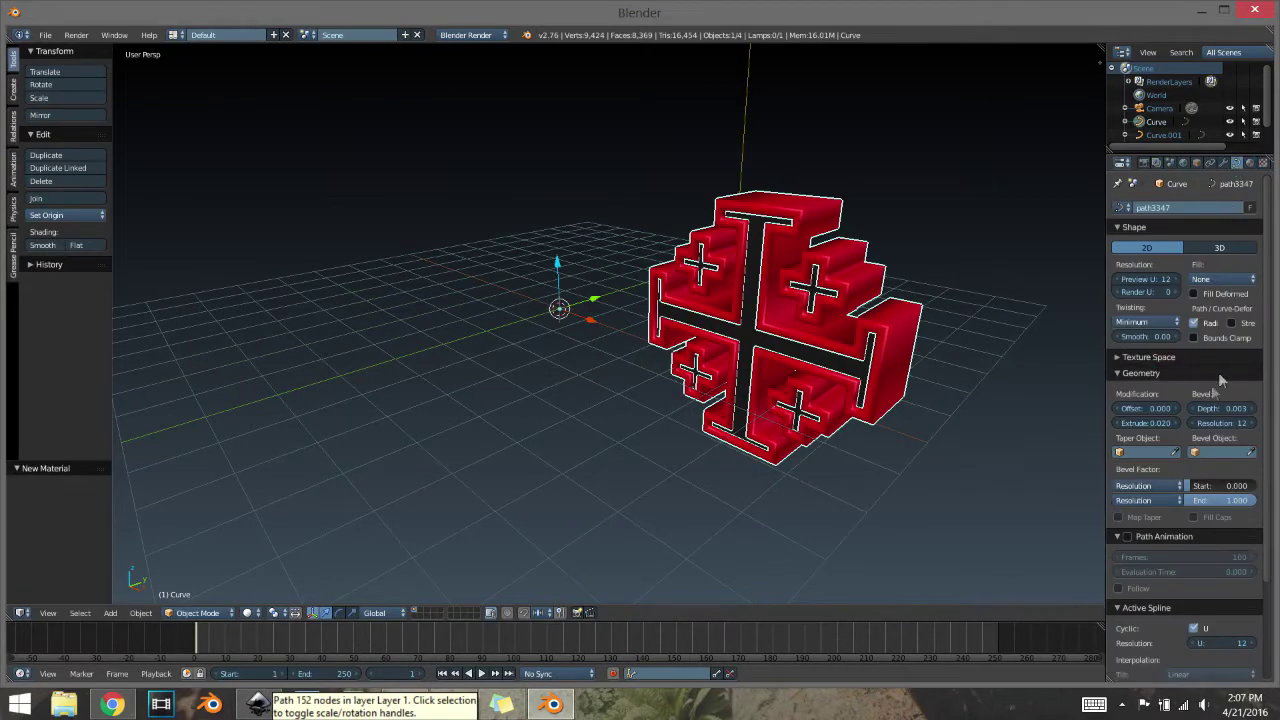
{"action": "left_click", "coordinate": [1195, 409]}
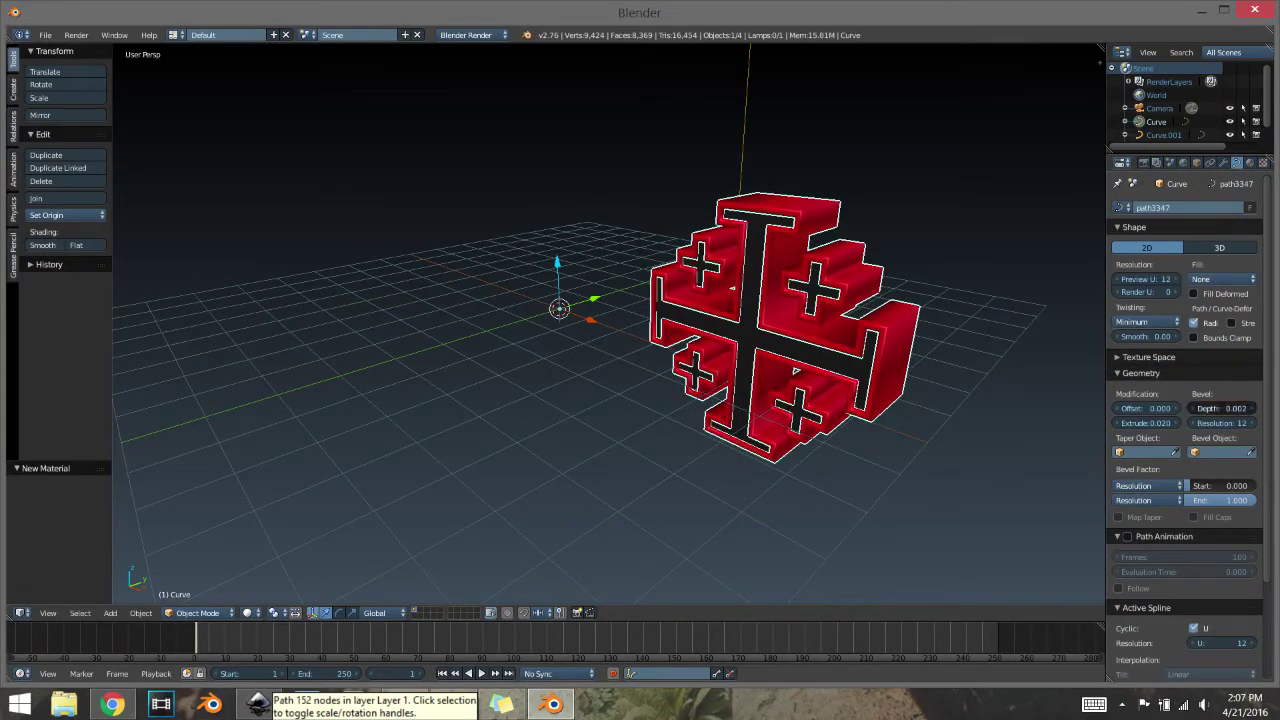
{"action": "left_click", "coordinate": [1193, 409]}
{"action": "left_click", "coordinate": [1250, 409]}
{"action": "middle_click_drag", "start_coordinate": [923, 451], "coordinate": [867, 440]}
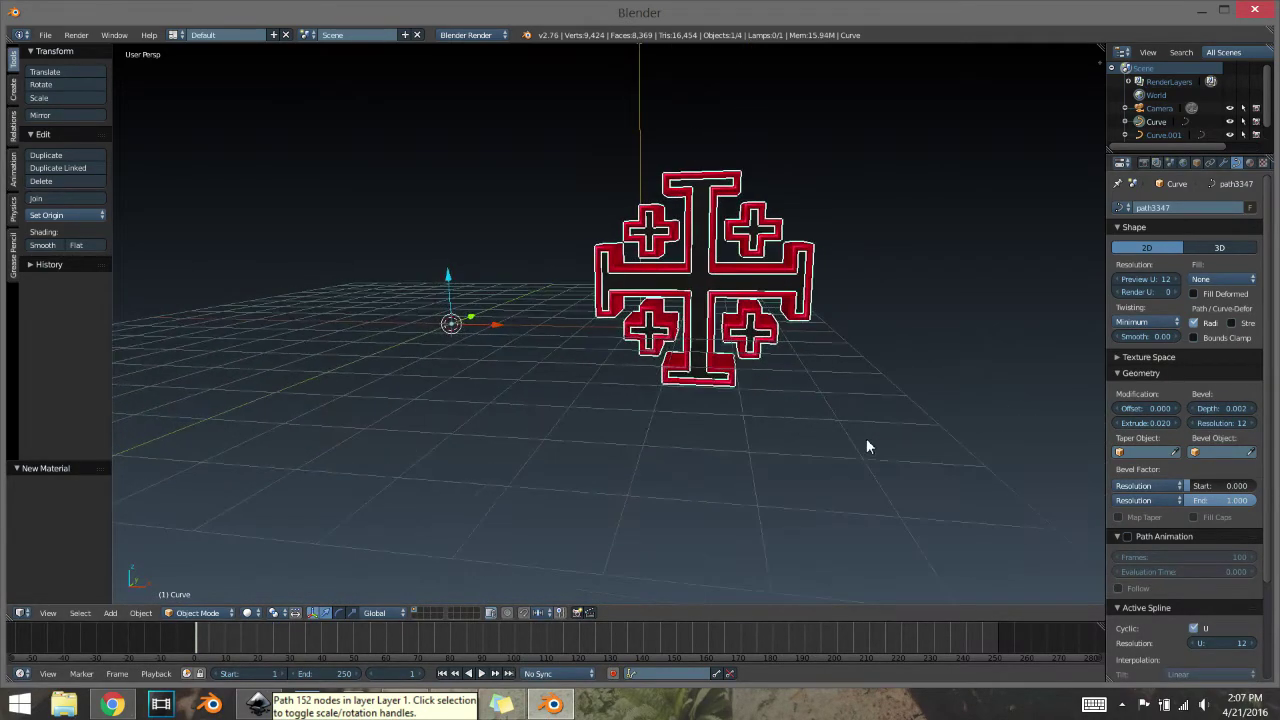
{"action": "scroll", "coordinate": [872, 415], "scroll_direction": "up", "scroll_amount": 3}
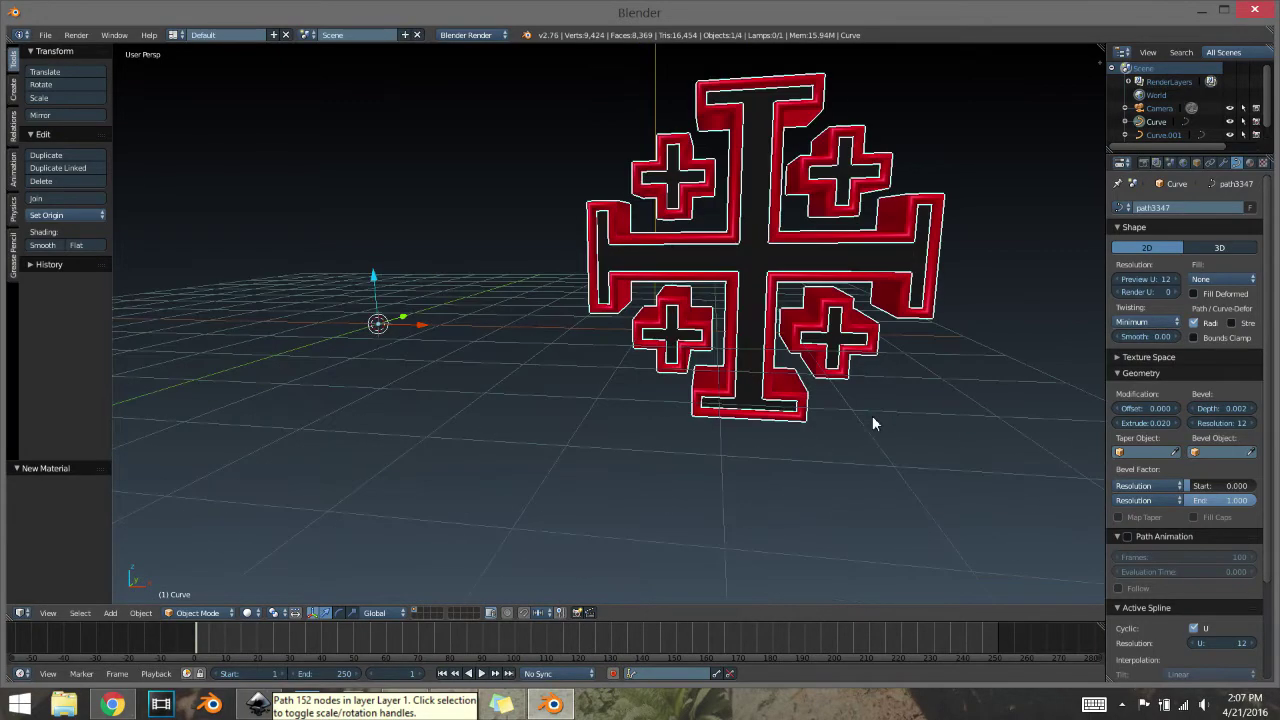
{"action": "middle_click_drag", "start_coordinate": [871, 424], "coordinate": [838, 432]}
{"action": "scroll", "coordinate": [839, 436], "scroll_direction": "down", "scroll_amount": 2}
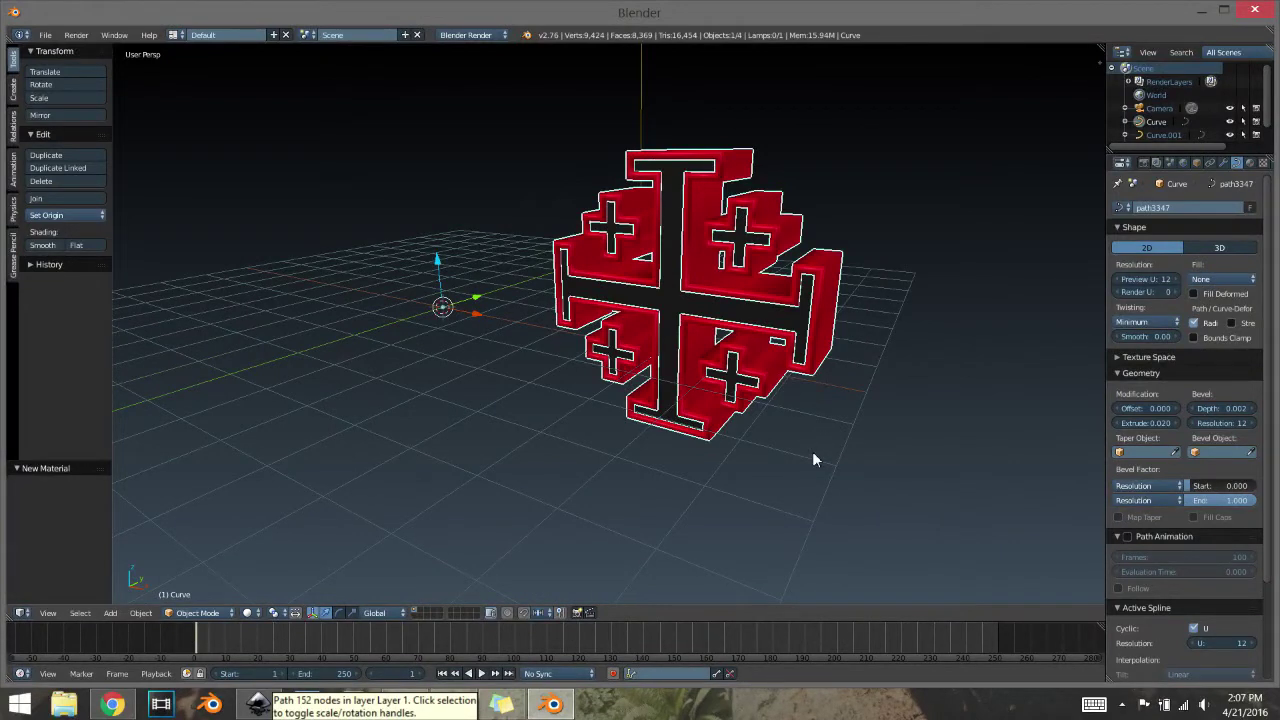
Add a text object via search and rotate it 90° about X to stand upright
{"action": "key", "text": "space"}
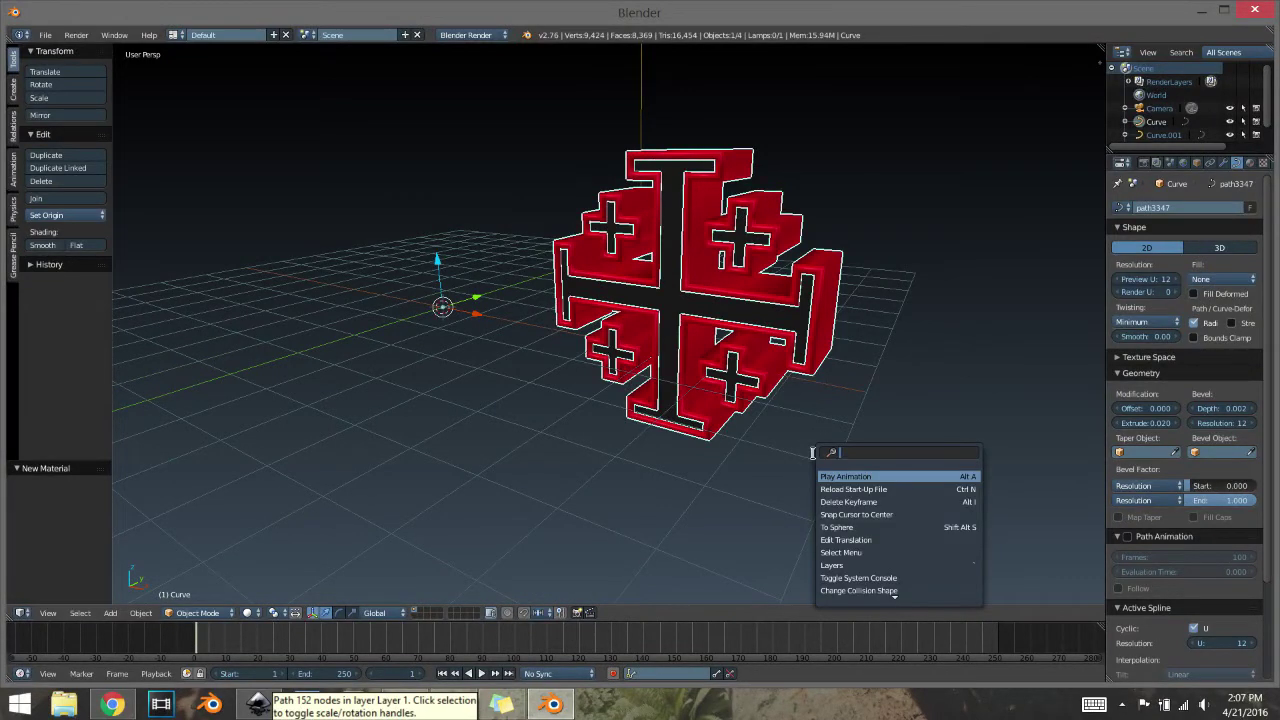
{"action": "type", "text": "add"}
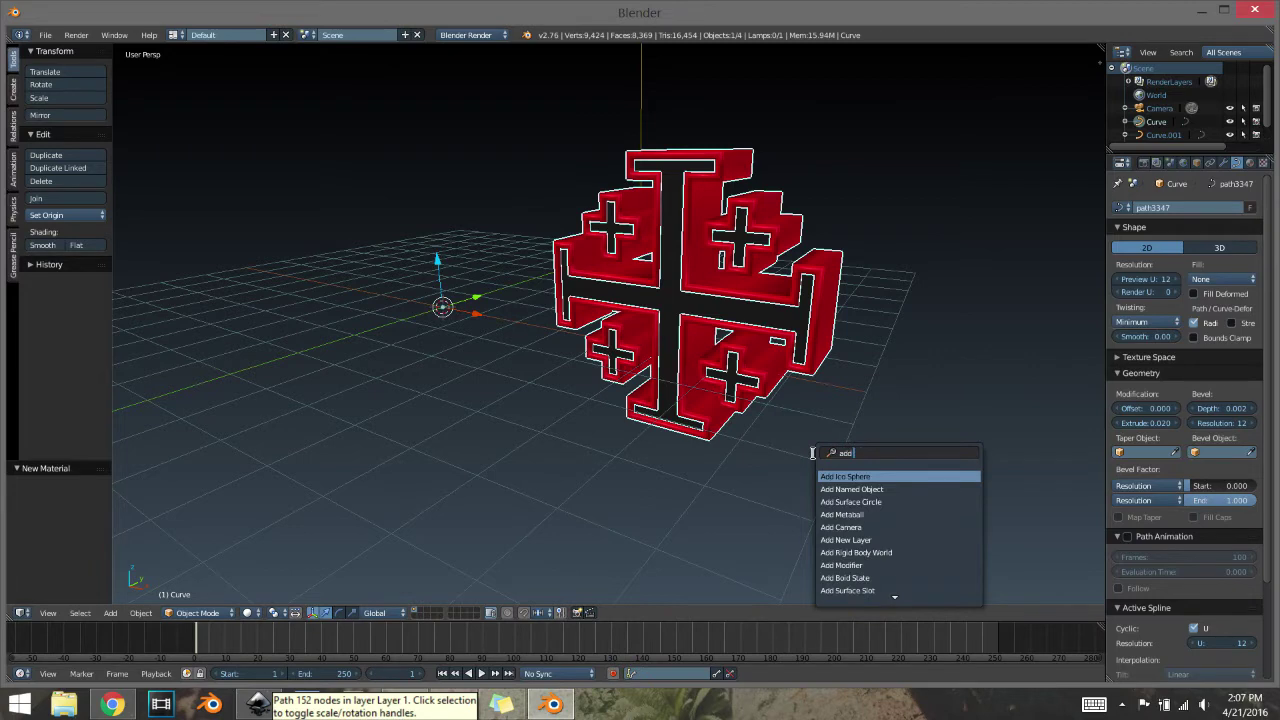
{"action": "type", "text": " tex"}
{"action": "key", "text": "Return"}
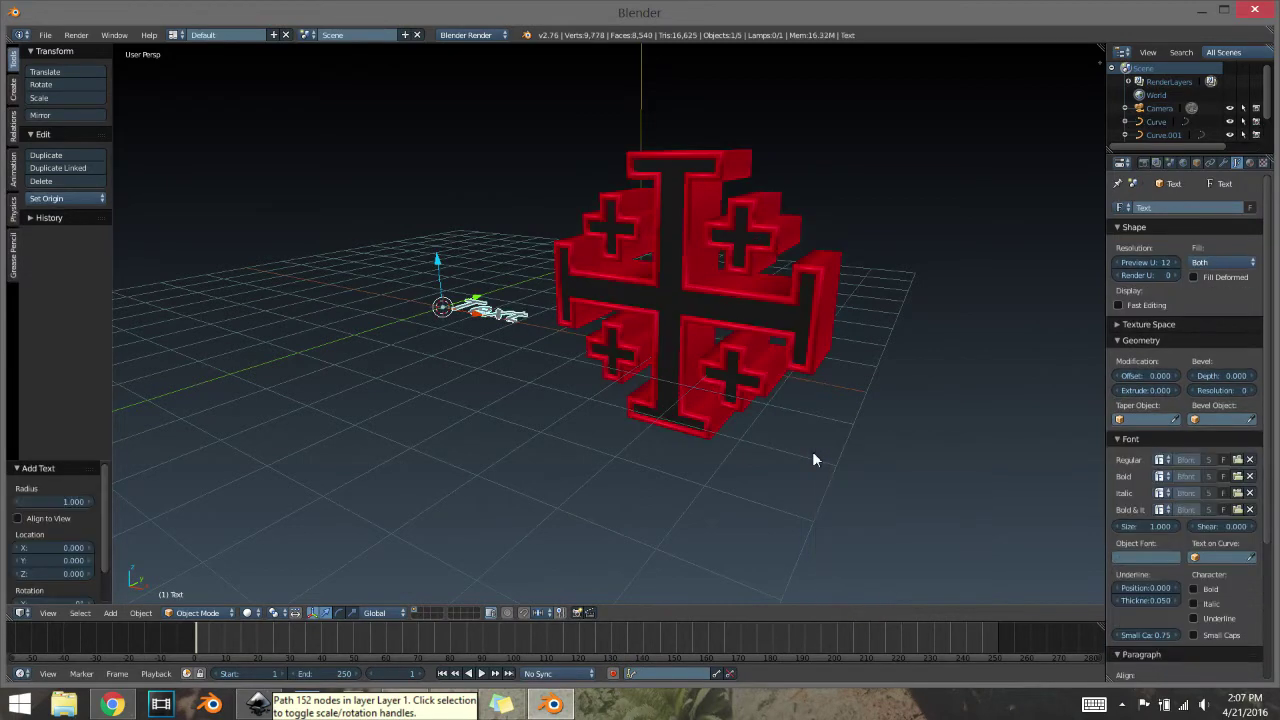
{"action": "key", "text": "r"}
{"action": "key", "text": "x"}
{"action": "key", "text": "9"}
{"action": "key", "text": "0"}
{"action": "key", "text": "Return"}
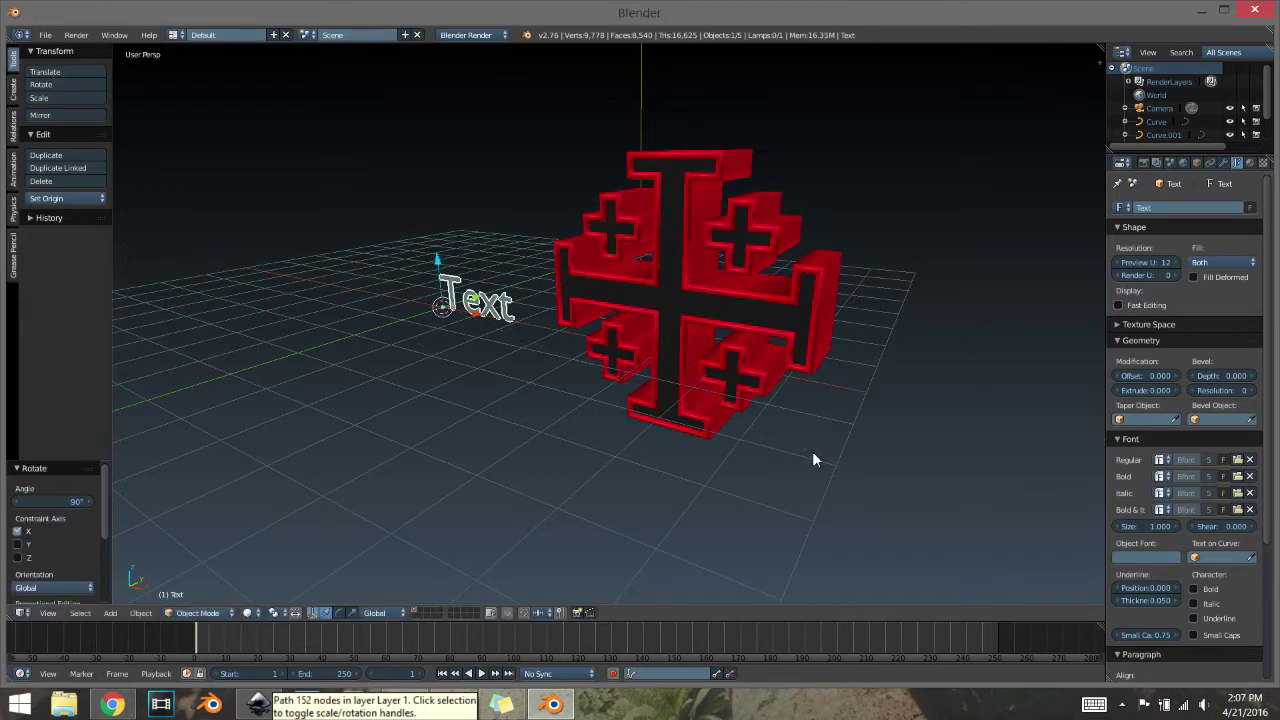
Replace the placeholder word 'Text' with RCG
{"action": "key", "text": "Tab"}
{"action": "key", "text": "BackSpace"}
{"action": "key", "text": "BackSpace"}
{"action": "key", "text": "BackSpace"}
{"action": "key", "text": "BackSpace"}
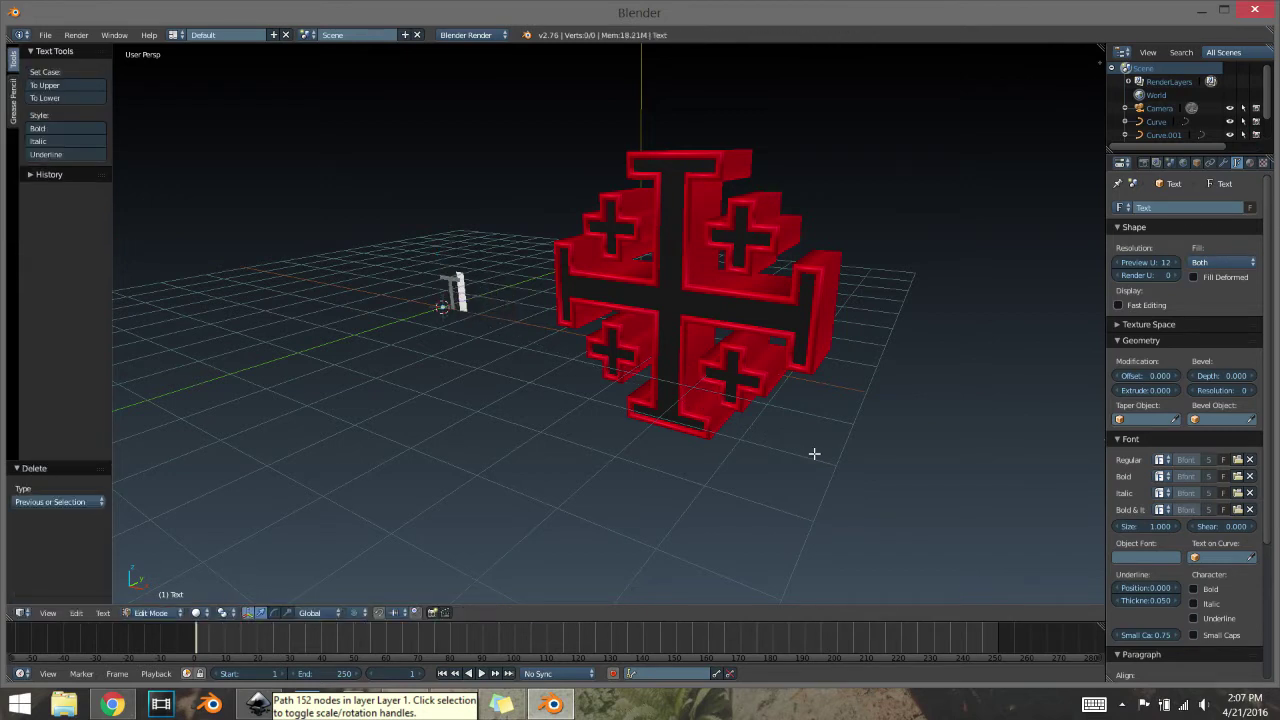
{"action": "type", "text": "RCG"}
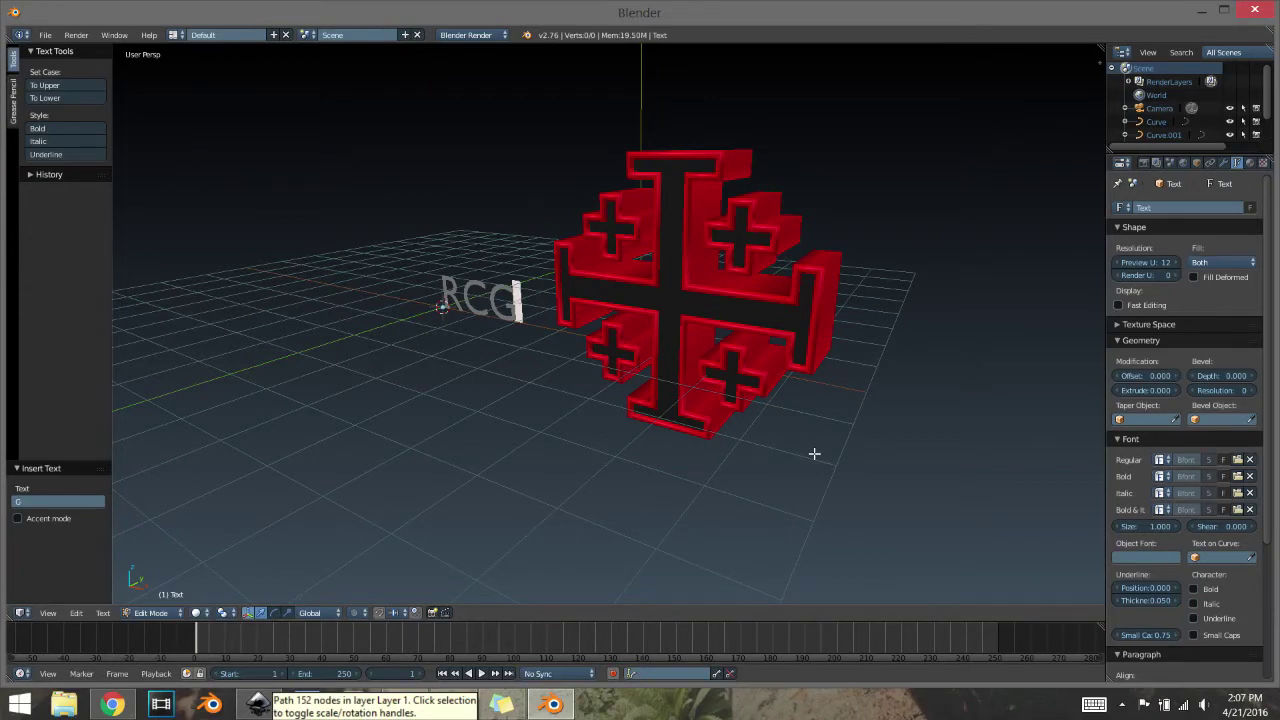
{"action": "key", "text": "Tab"}
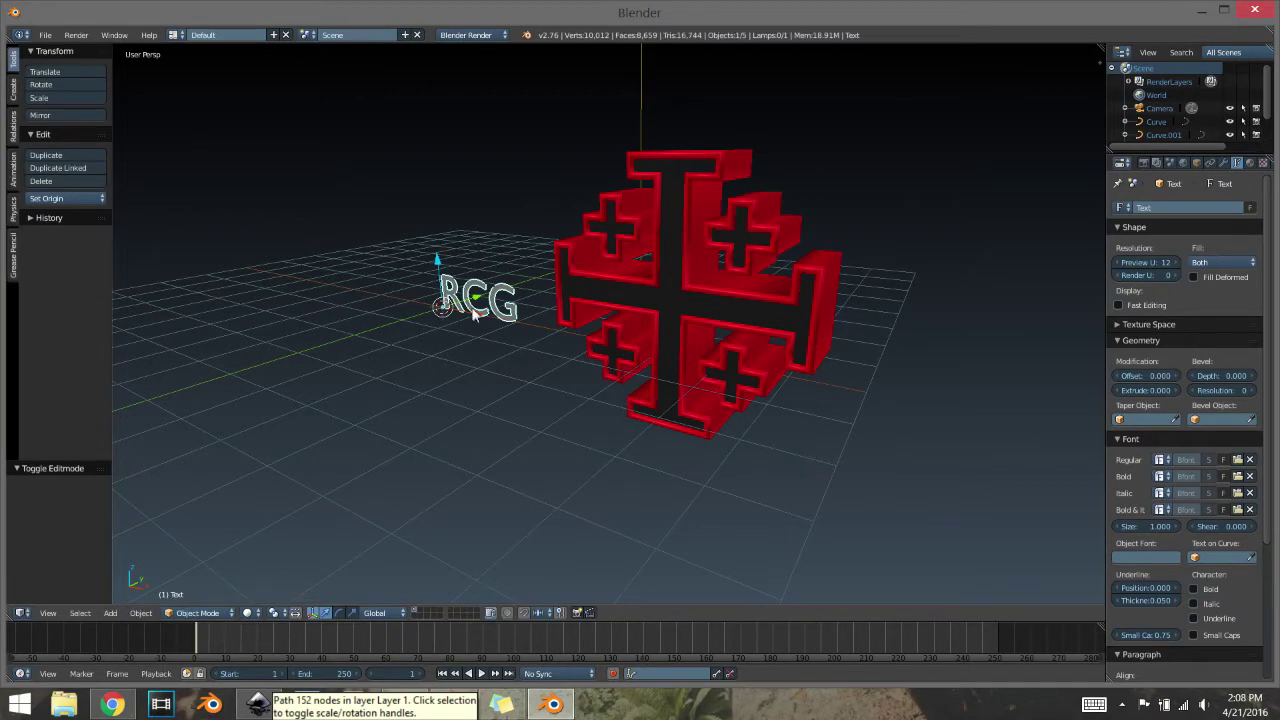
Move the RCG text just in front of the cross and up to its centre
{"action": "left_click_drag", "start_coordinate": [476, 303], "coordinate": [667, 459]}
{"action": "middle_click_drag", "start_coordinate": [665, 459], "coordinate": [474, 372]}
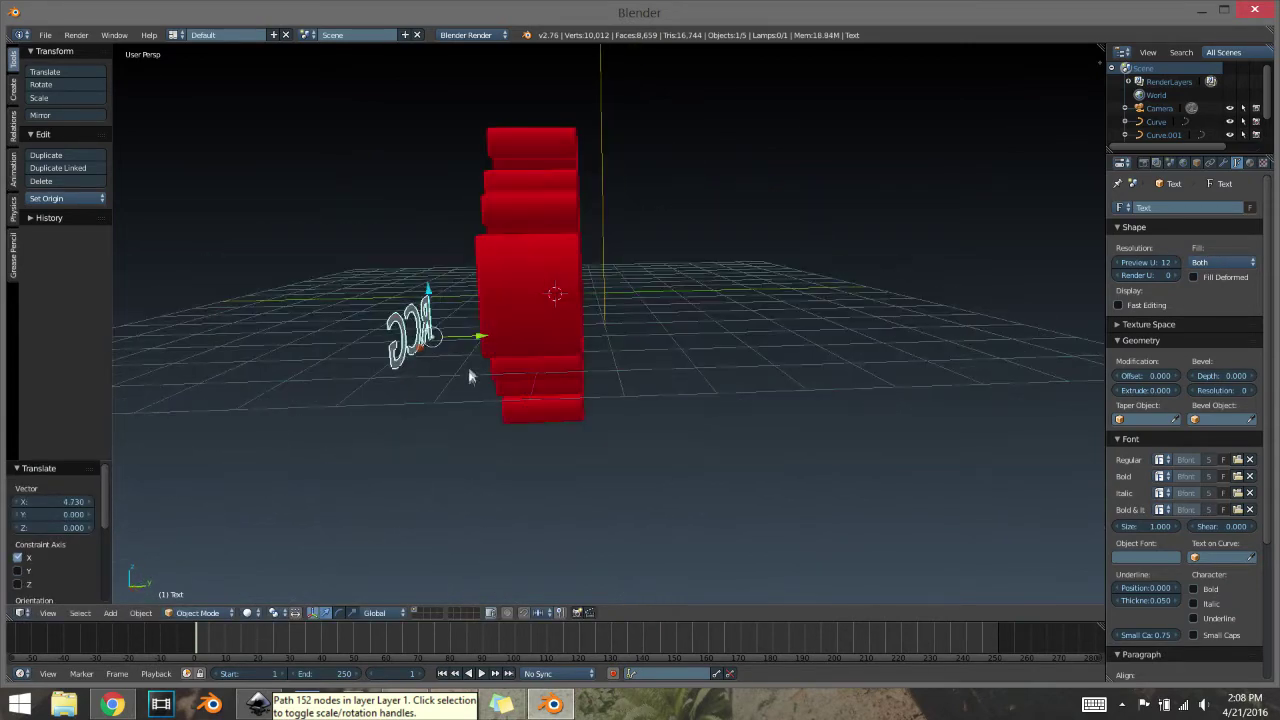
{"action": "left_click_drag", "start_coordinate": [478, 343], "coordinate": [532, 344]}
{"action": "middle_click_drag", "start_coordinate": [462, 397], "coordinate": [641, 365]}
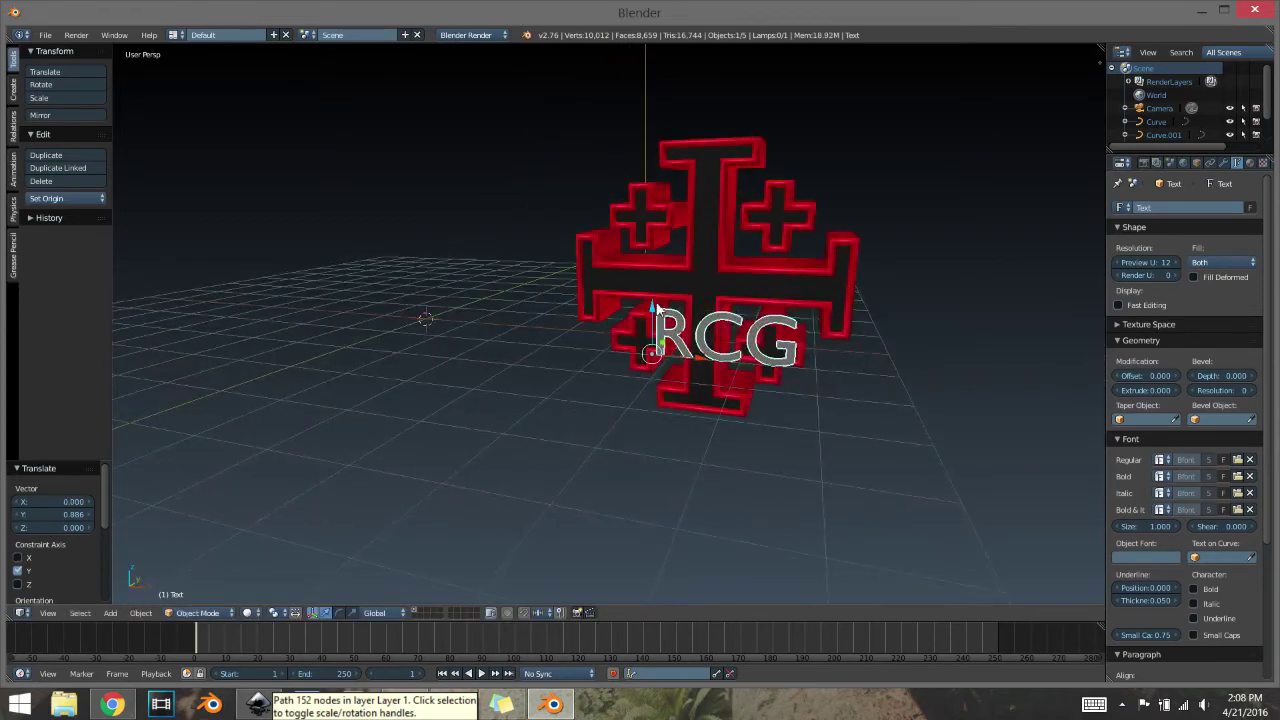
{"action": "left_click_drag", "start_coordinate": [651, 308], "coordinate": [660, 262]}
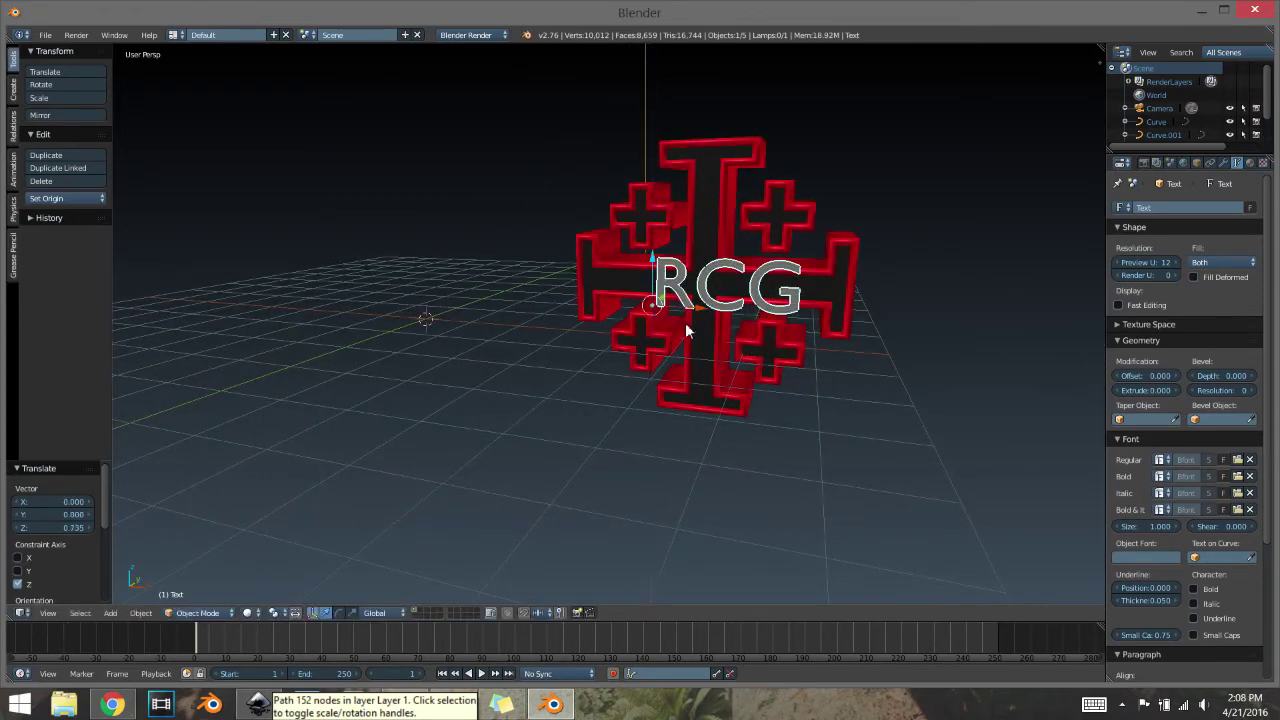
{"action": "left_click_drag", "start_coordinate": [698, 314], "coordinate": [659, 312]}
Enlarge the text about 1.6 times, nudge it down and left, then browse for a Regular font
{"action": "key", "text": "s"}
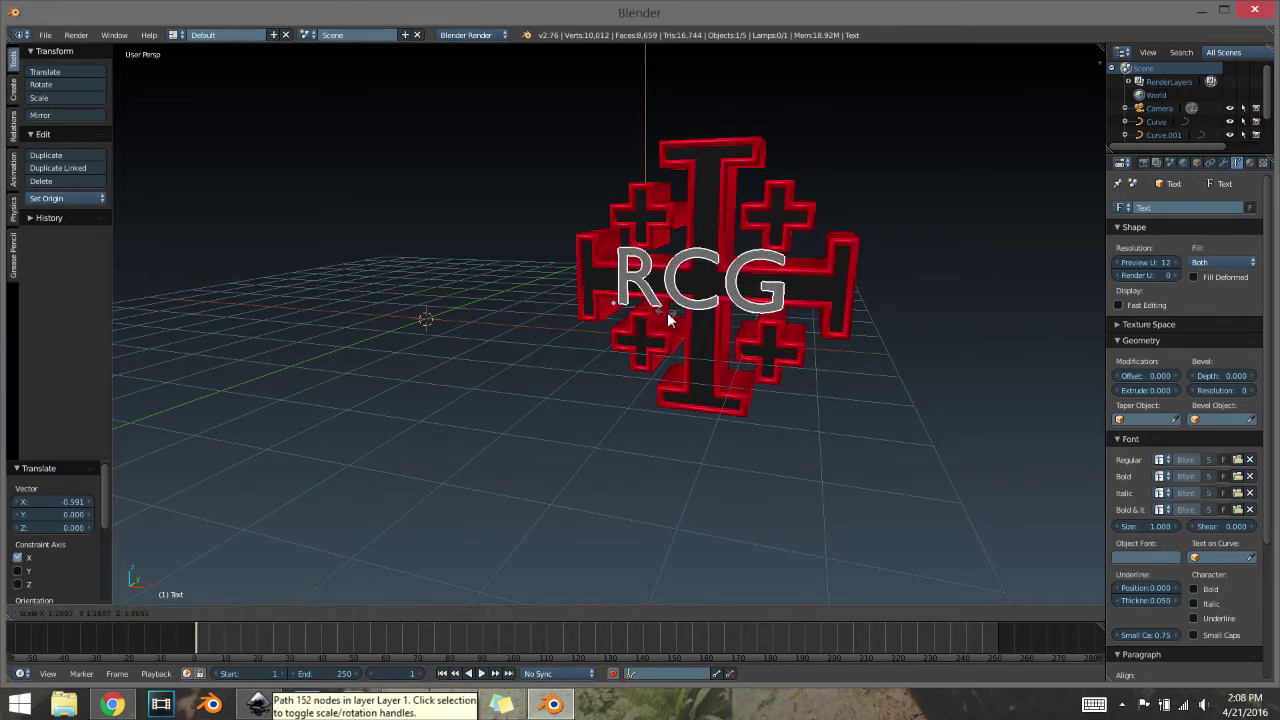
{"action": "left_click", "coordinate": [683, 332]}
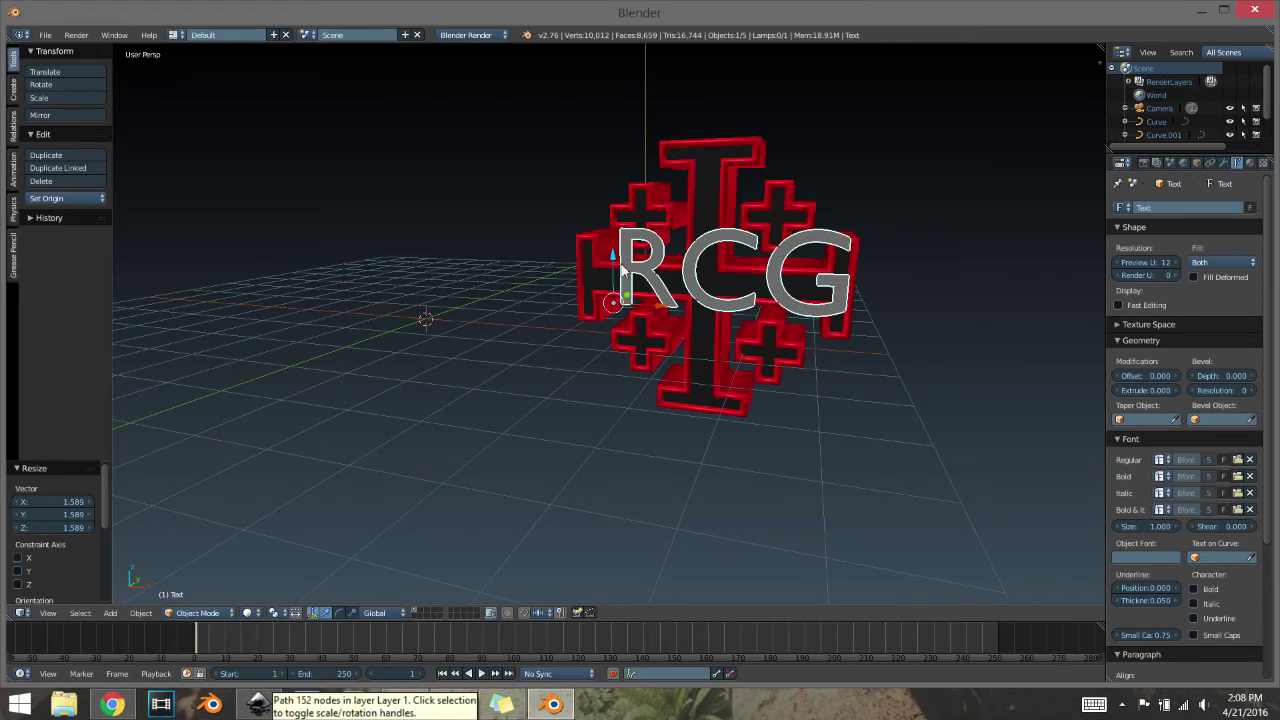
{"action": "key", "text": "g"}
{"action": "key", "text": "z"}
{"action": "left_click", "coordinate": [660, 315]}
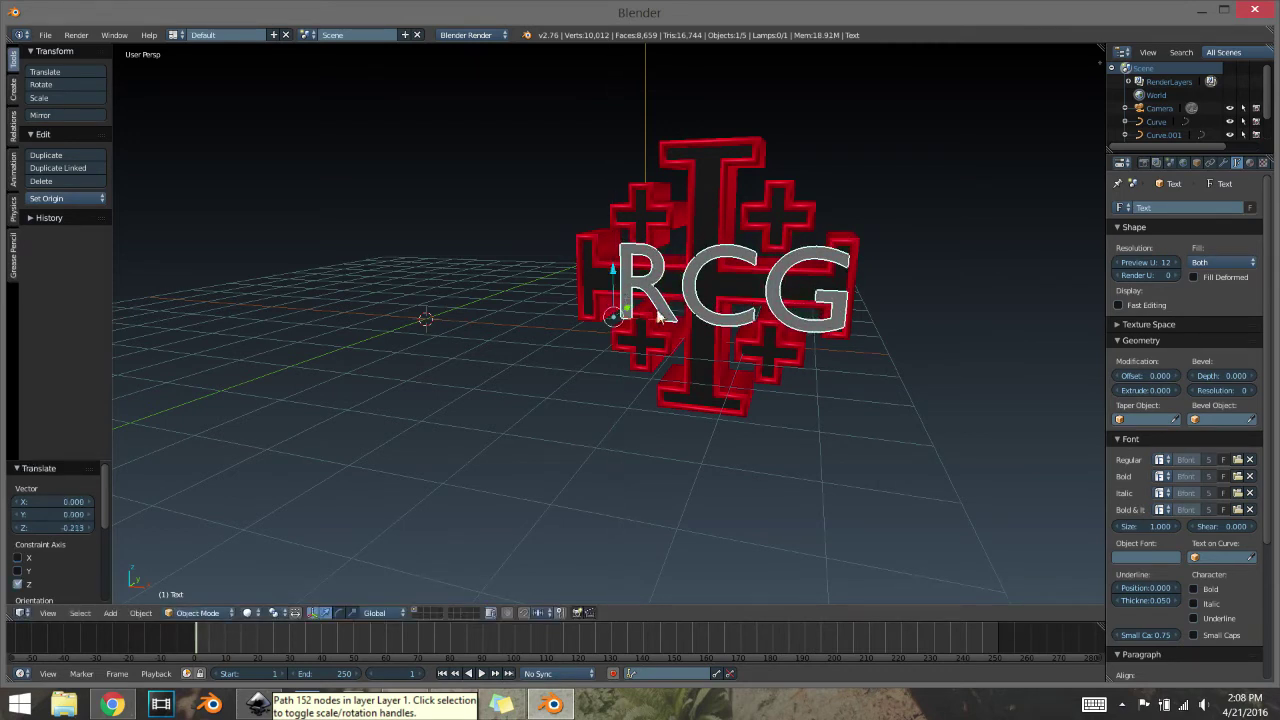
{"action": "key", "text": "g"}
{"action": "key", "text": "x"}
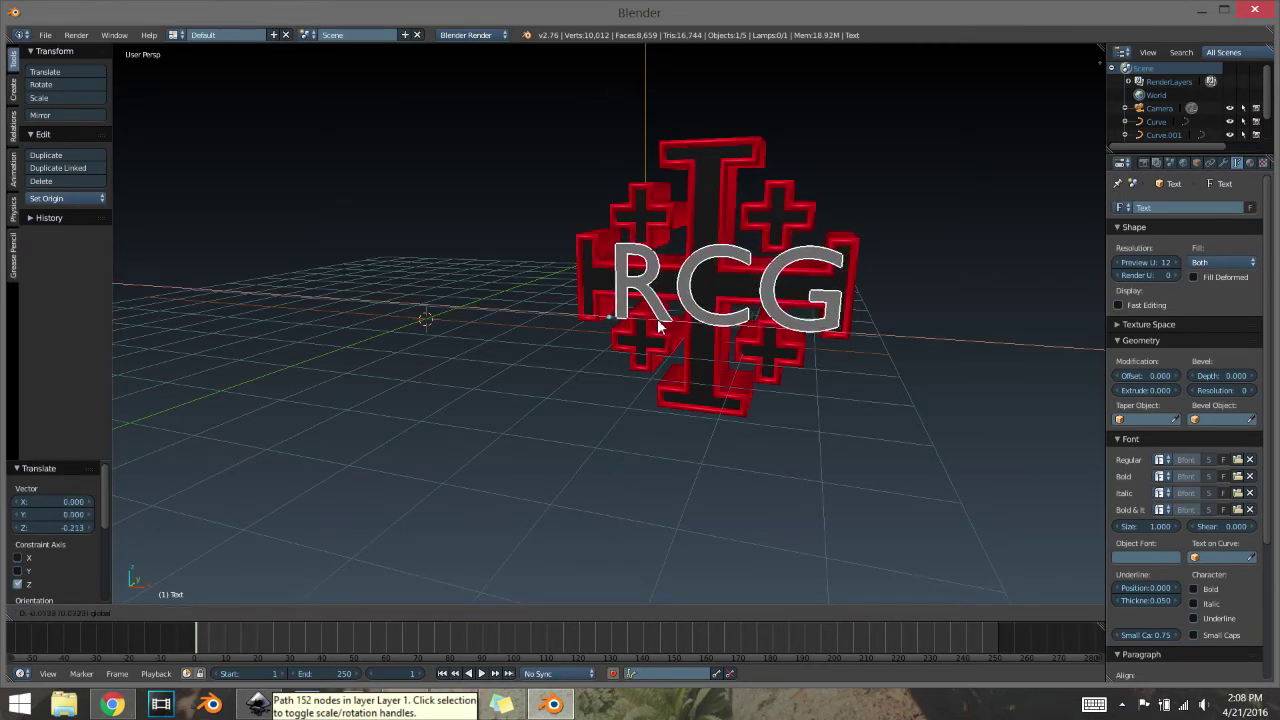
{"action": "left_click", "coordinate": [649, 317]}
{"action": "middle_click_drag", "start_coordinate": [792, 451], "coordinate": [840, 462]}
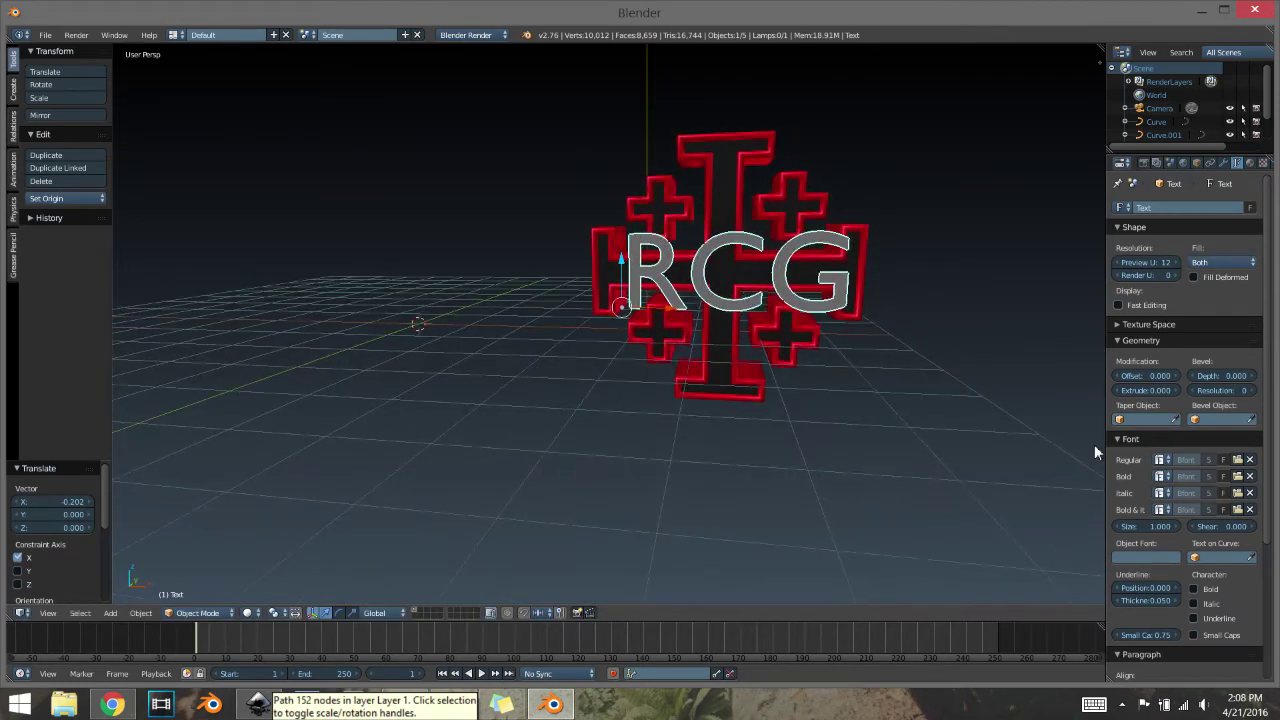
{"action": "left_click", "coordinate": [1238, 461]}
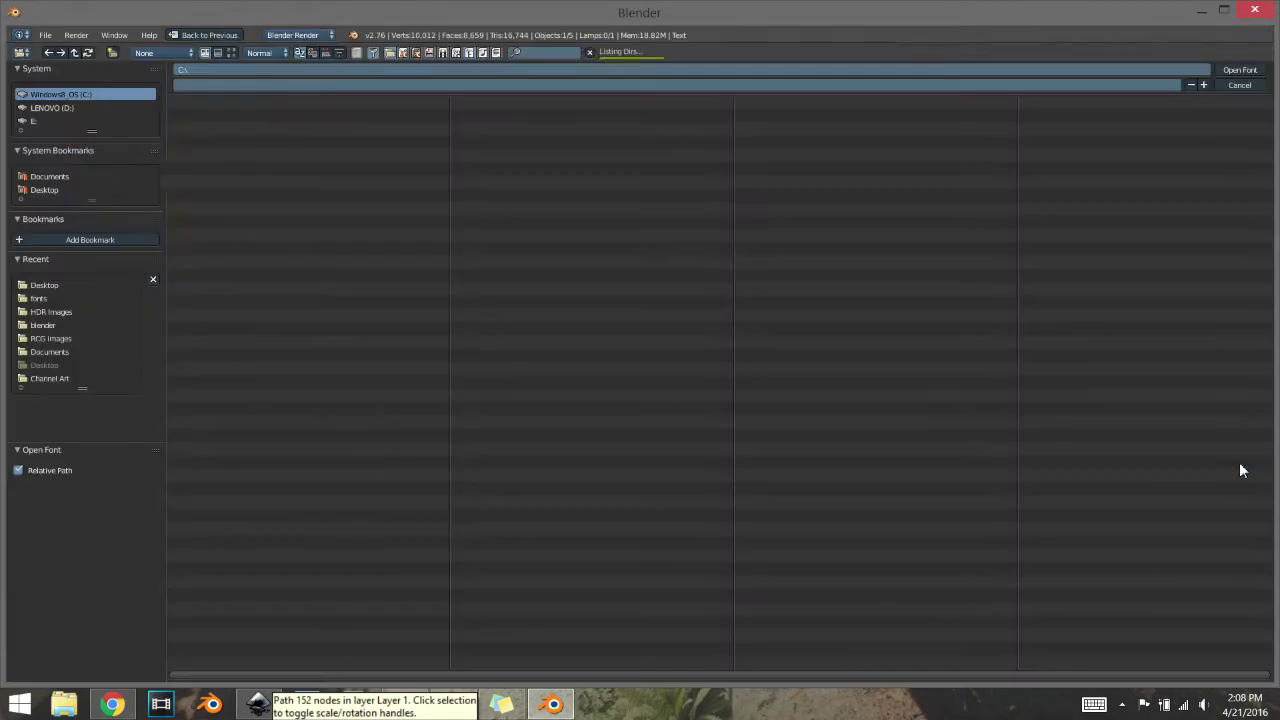